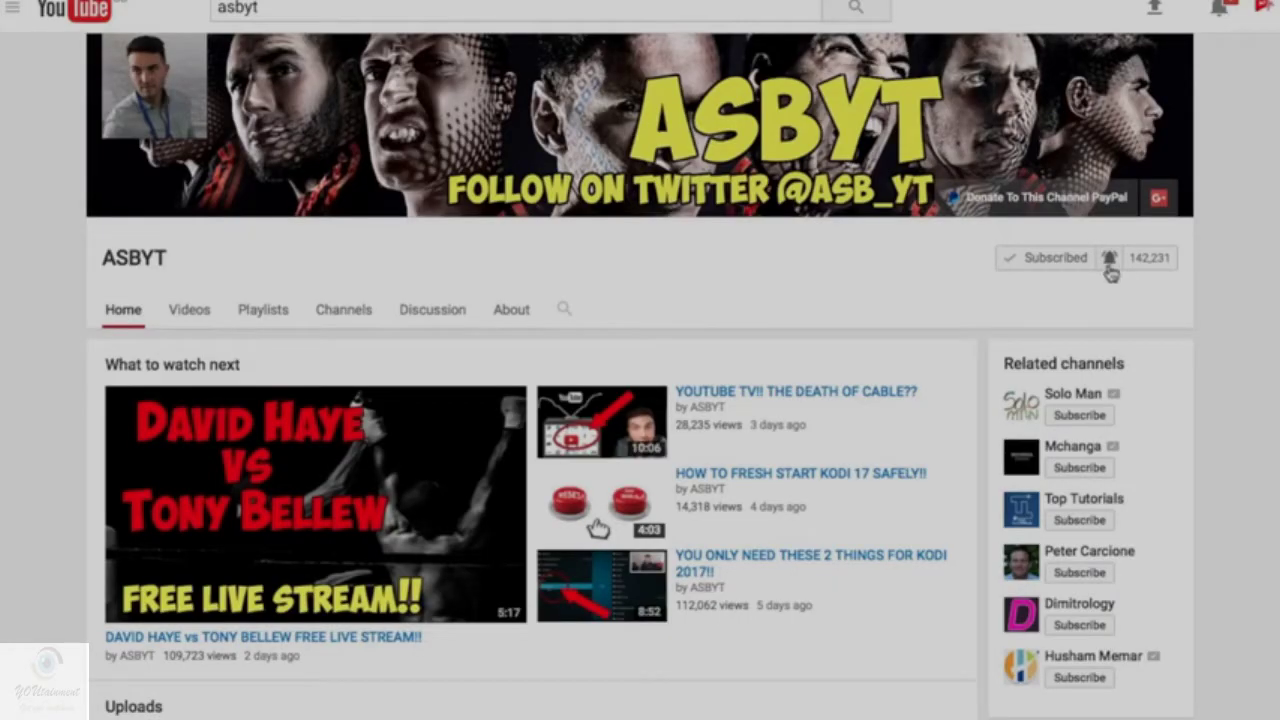
Use the bell beside Subscribed on the ASBYT channel page to bring up notification preferences
left_click(1115, 270)
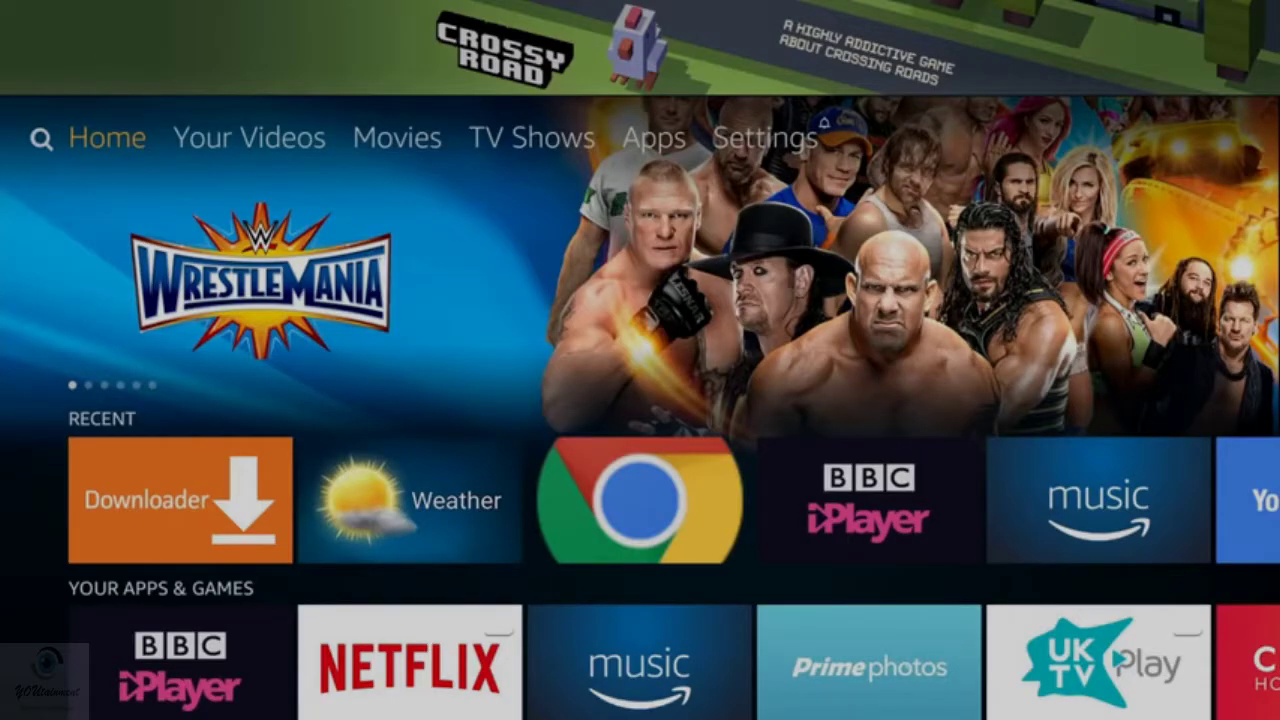
Navigate to Settings > Device > Developer Options
key("Right")
key("Right")
key("Right")
key("Right")
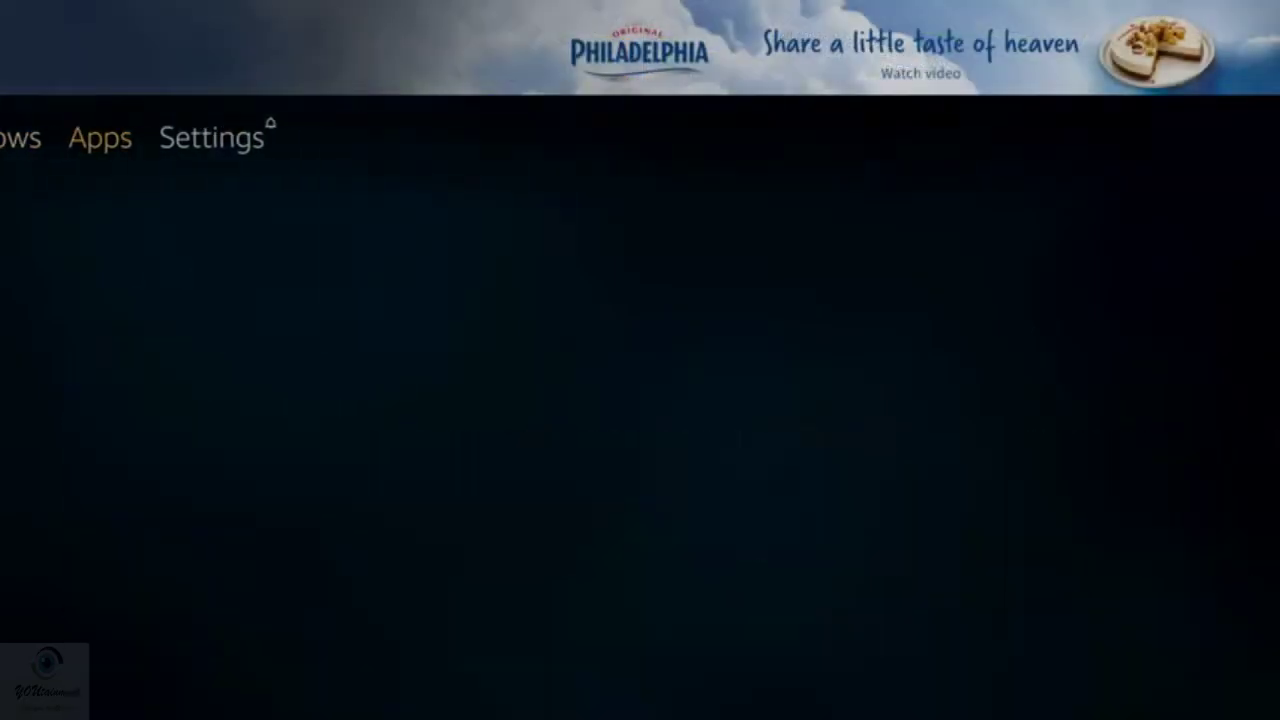
key("Right")
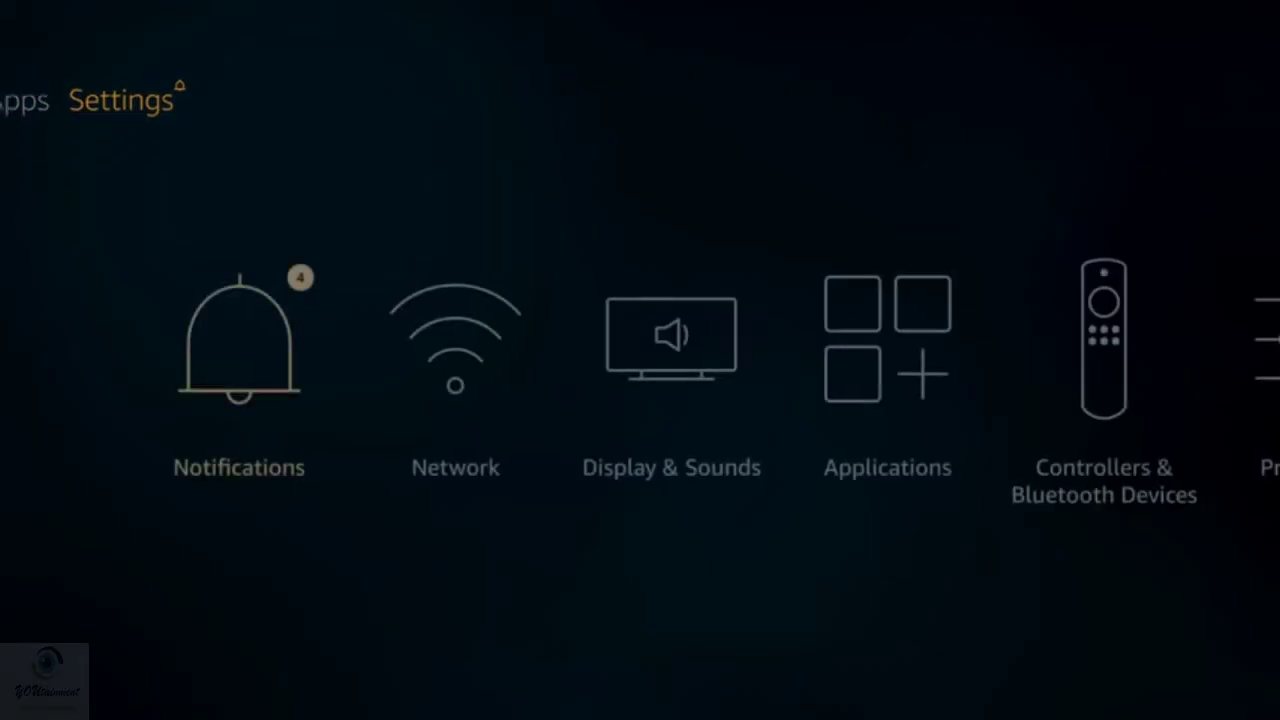
key("Down")
key("Right")
key("Right")
key("Right")
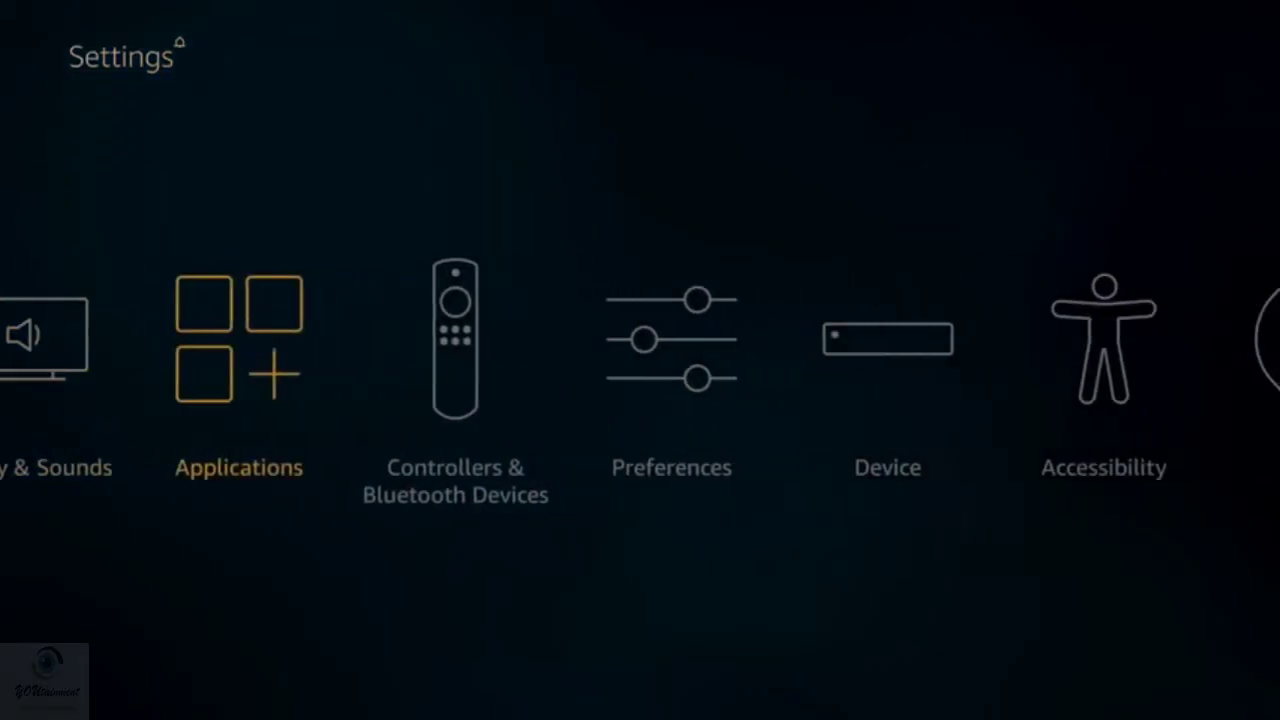
key("Right")
key("Right")
key("Right")
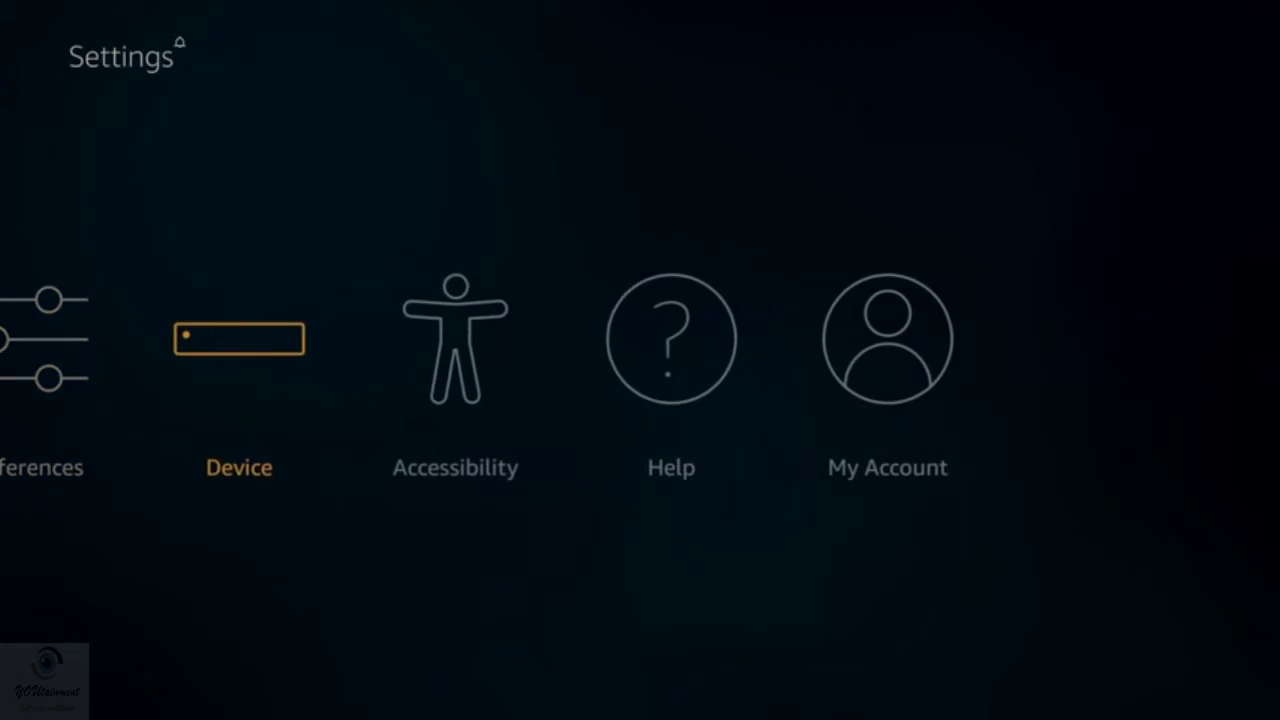
key("Return")
key("Down")
key("Down")
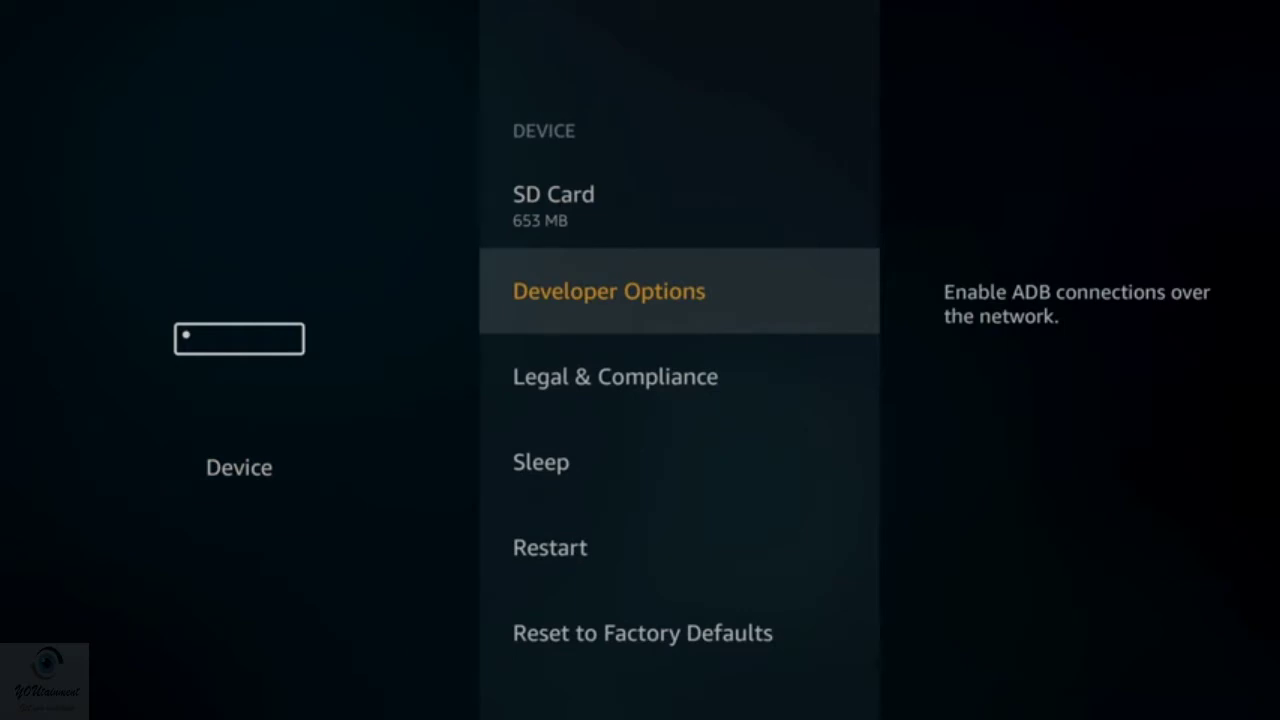
key("Return")
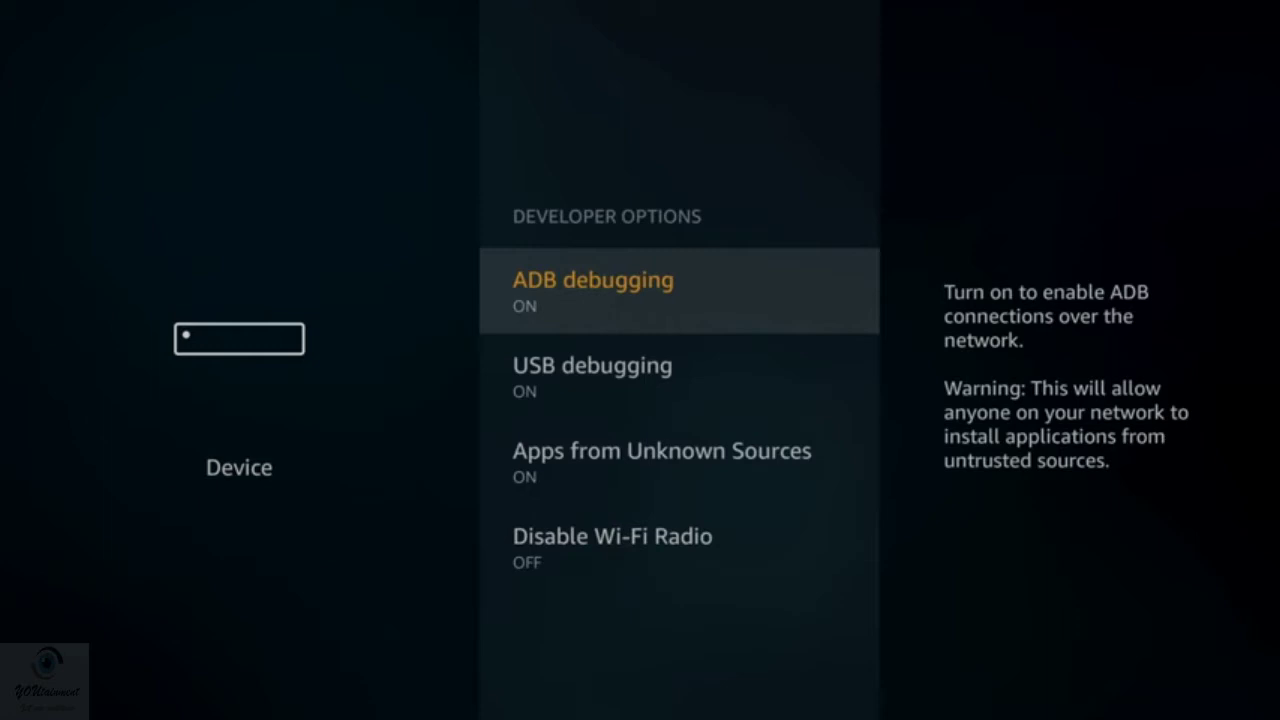
Verify USB debugging and Apps from Unknown Sources are on, then back out to Settings
key("Down")
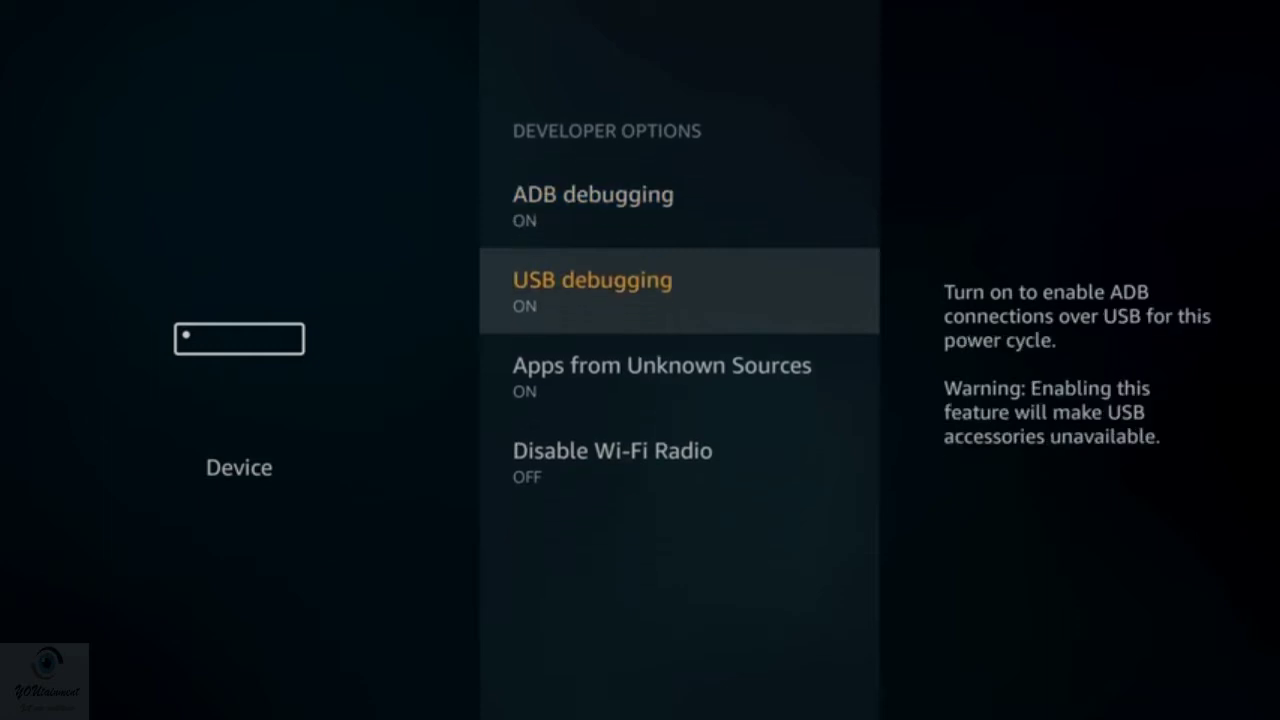
key("Down")
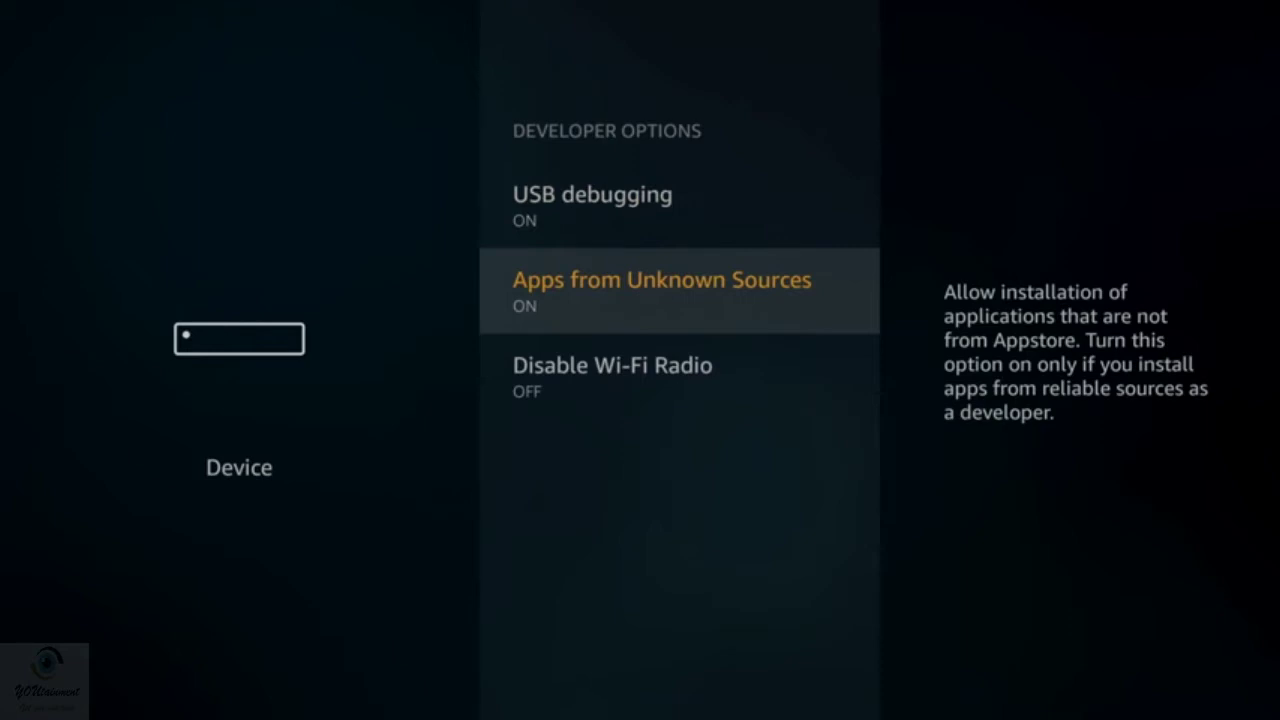
key("Escape")
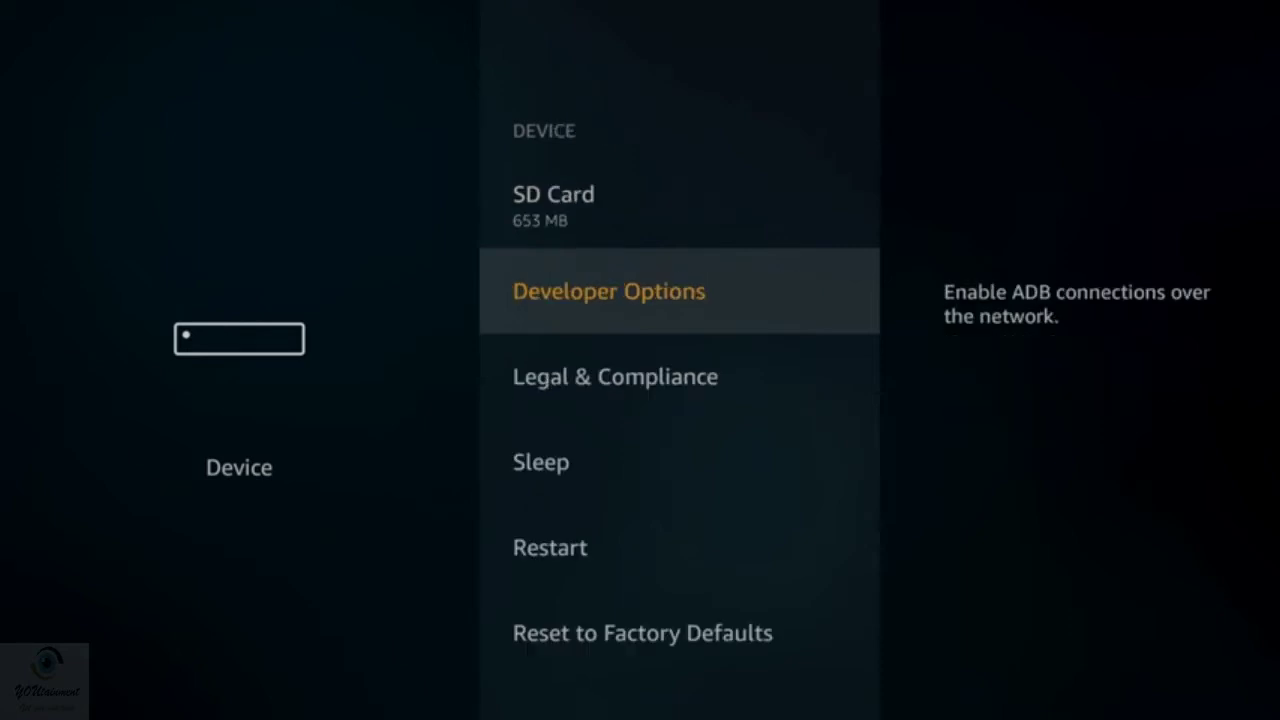
key("Escape")
key("Escape")
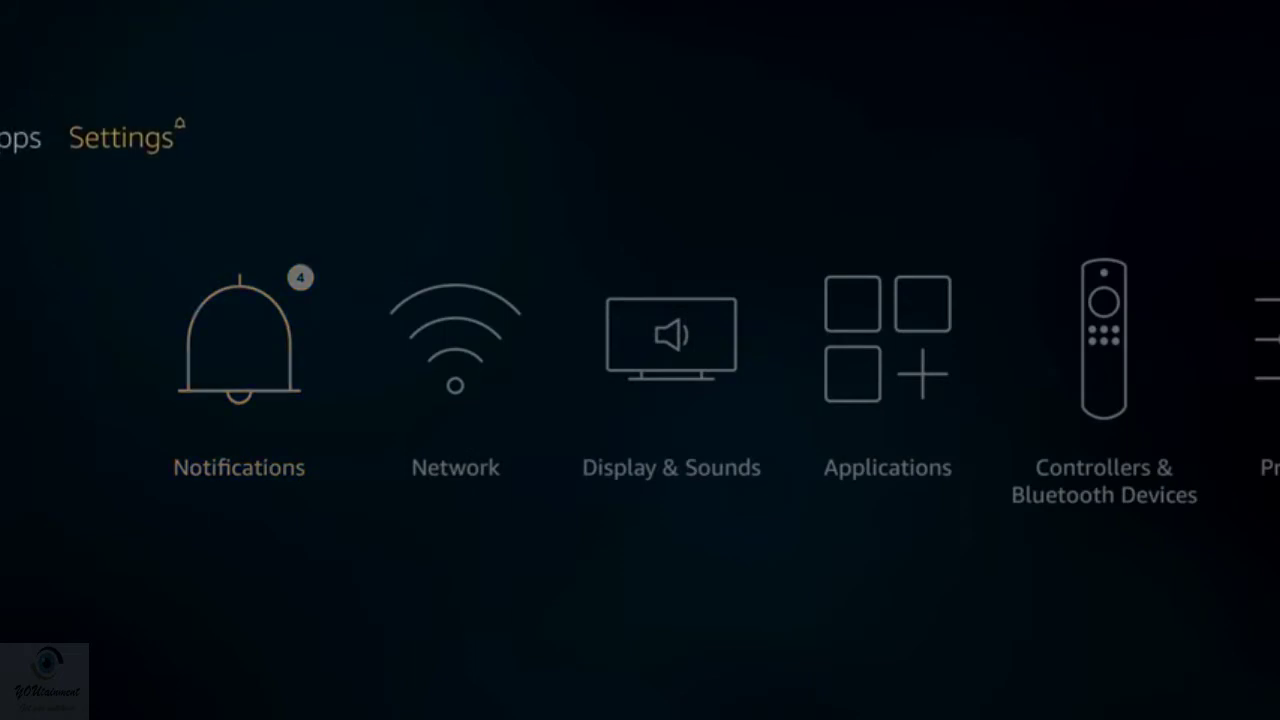
Leave Settings for Home and move over to the search screen
key("Escape")
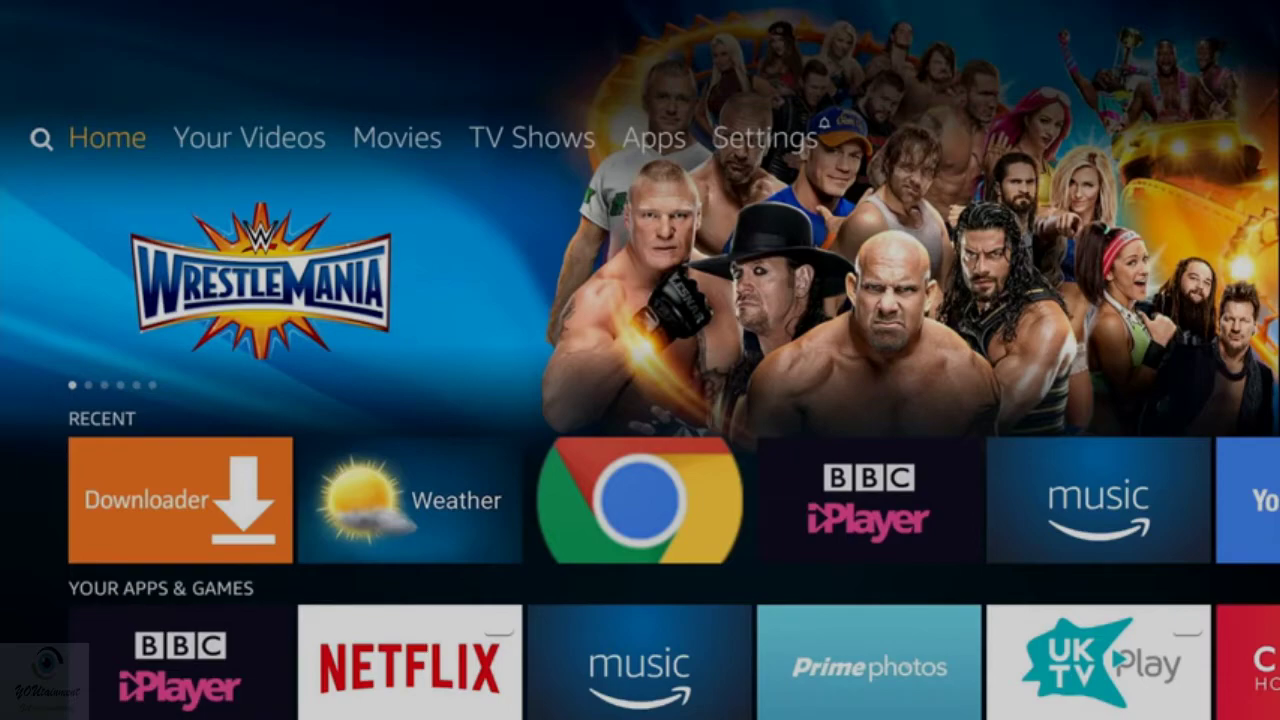
key("Left")
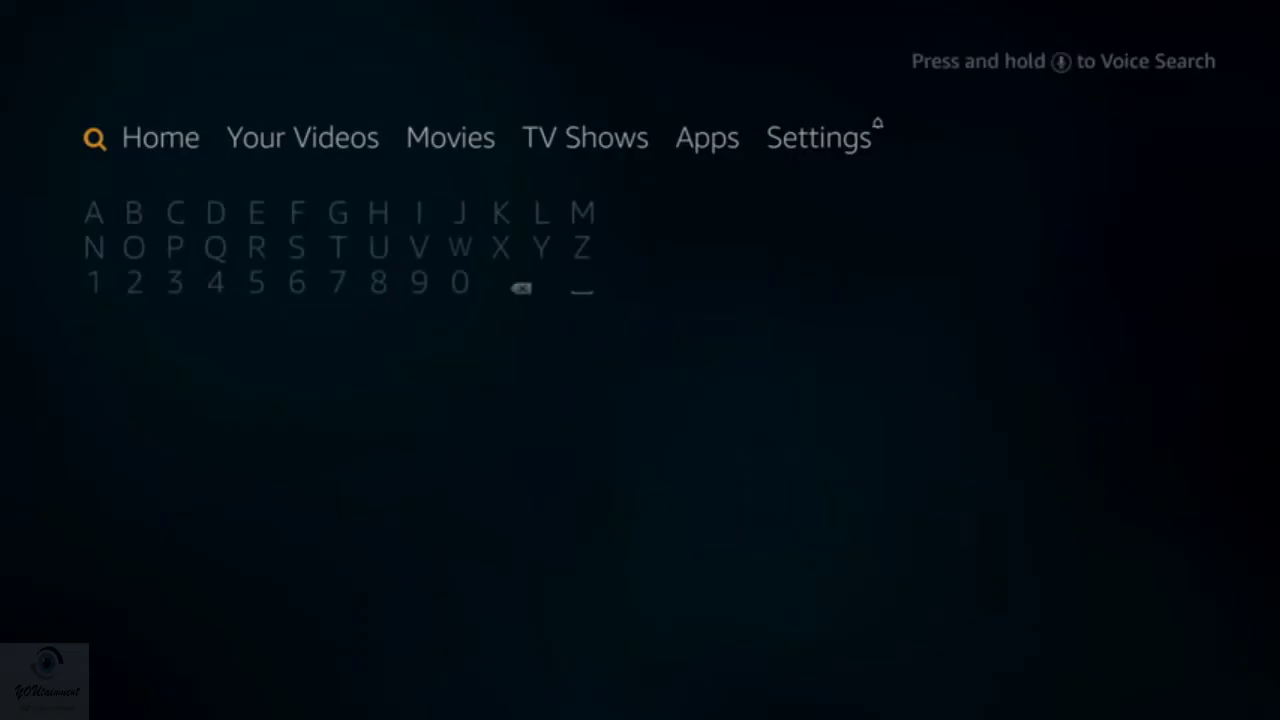
Spell 'Downloader' on the on-screen keyboard and launch the Downloader suggestion
key("Down")
key("Right")
key("Right")
key("Right")
key("Return")
key("Down")
key("Left")
key("Left")
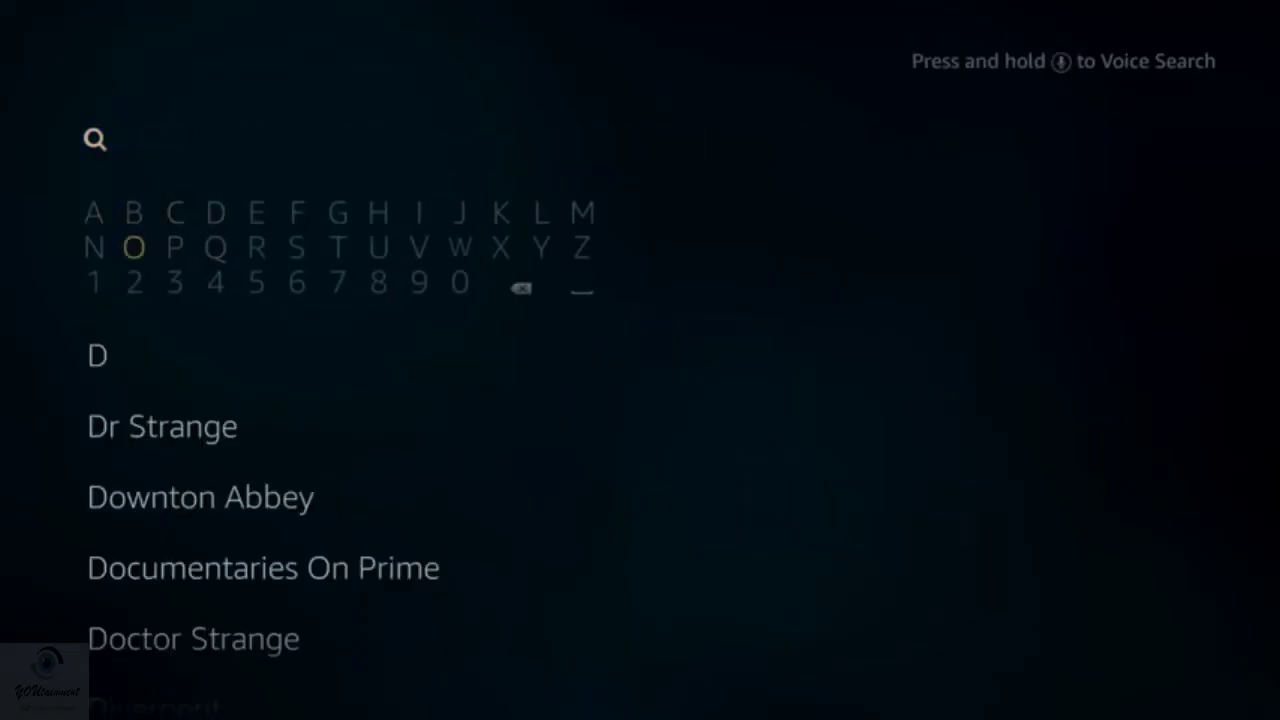
key("Return")
key("Right")
key("Right")
key("Right")
key("Right")
key("Right")
key("Right")
key("Right")
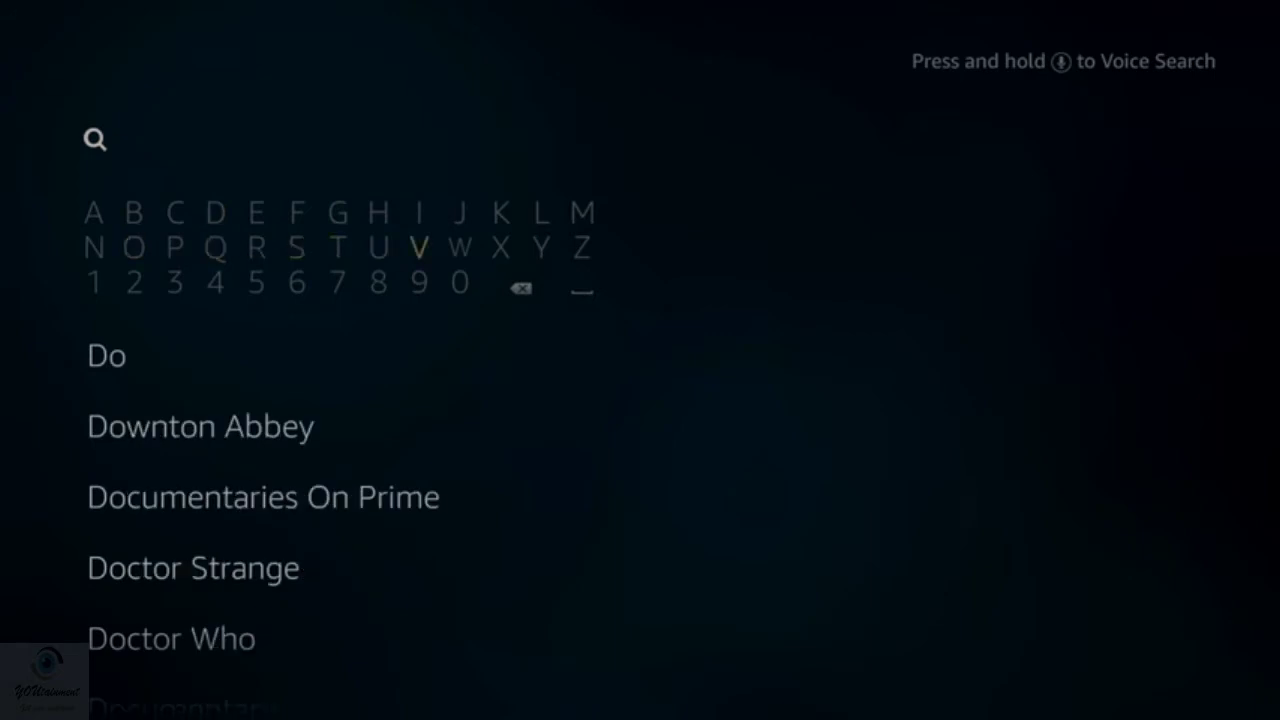
key("Right")
key("Return")
key("Left")
key("Left")
key("Left")
key("Left")
key("Left")
key("Left")
key("Left")
key("Left")
key("Left")
key("Return")
key("Right")
key("Right")
key("Right")
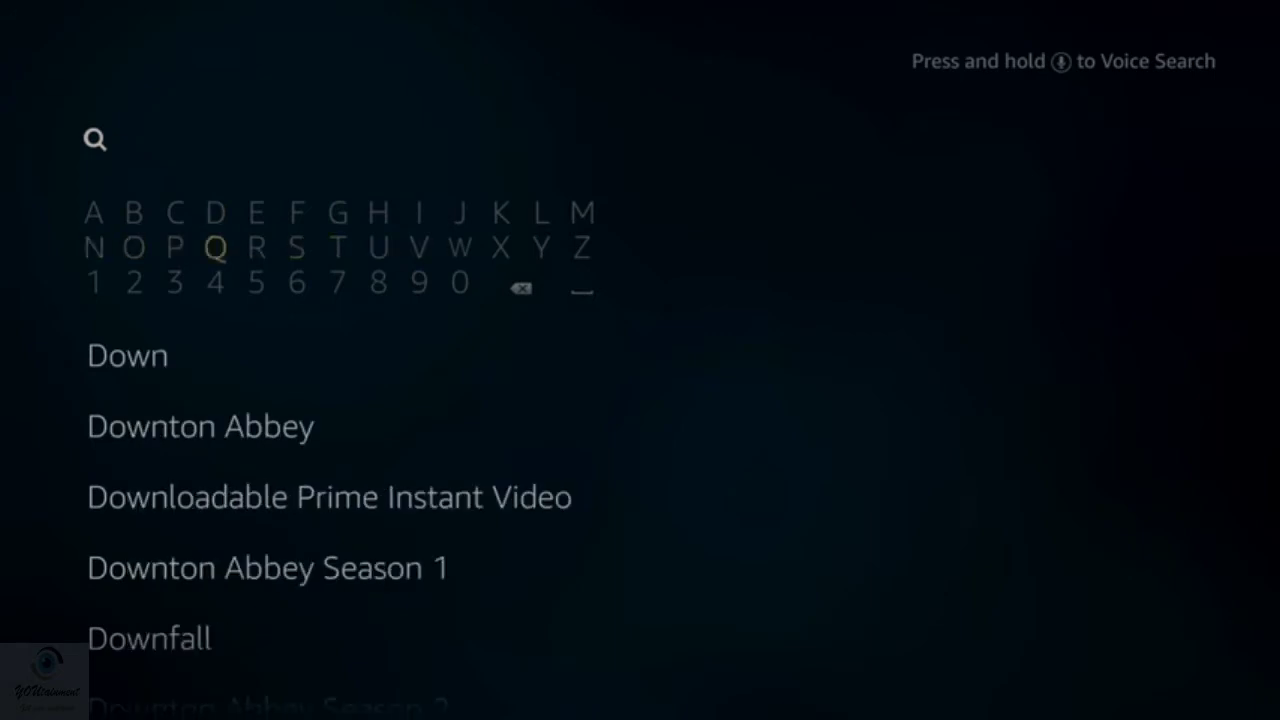
key("Up")
key("Return")
key("Right")
key("Return")
key("Down")
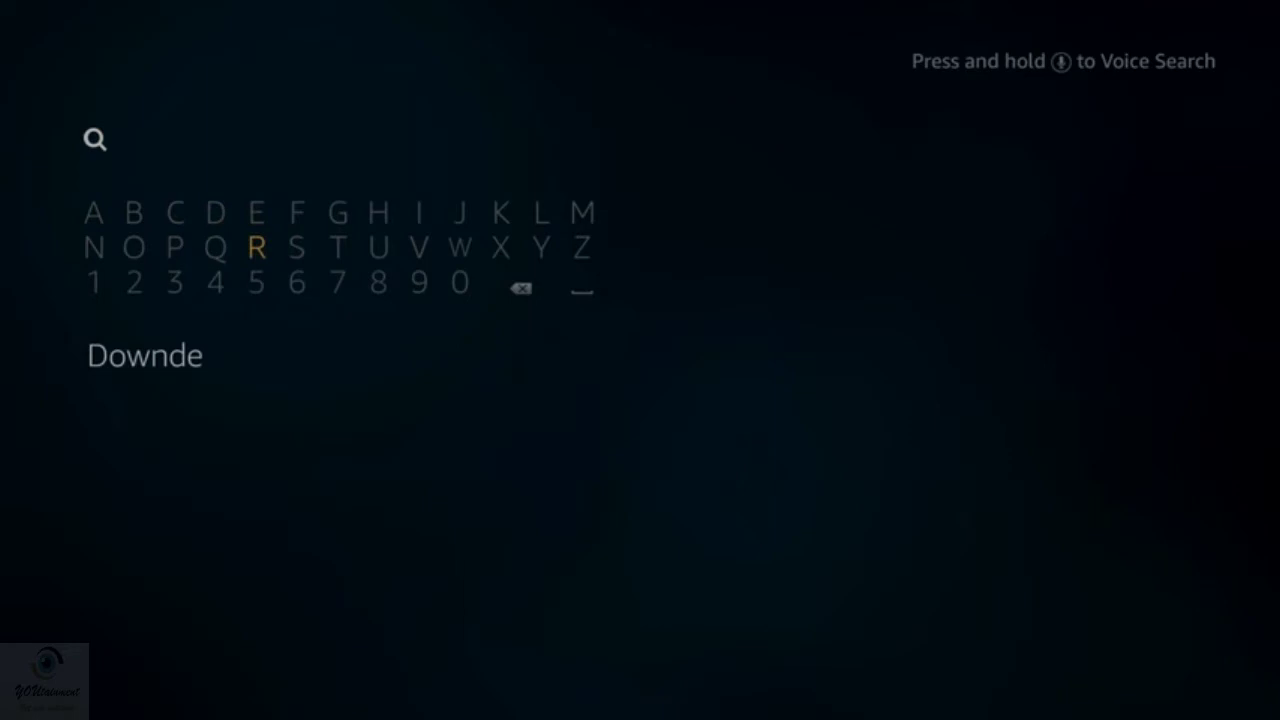
key("Left")
key("Left")
key("Left")
key("Left")
key("Left")
key("Left")
key("Left")
key("Left")
key("Left")
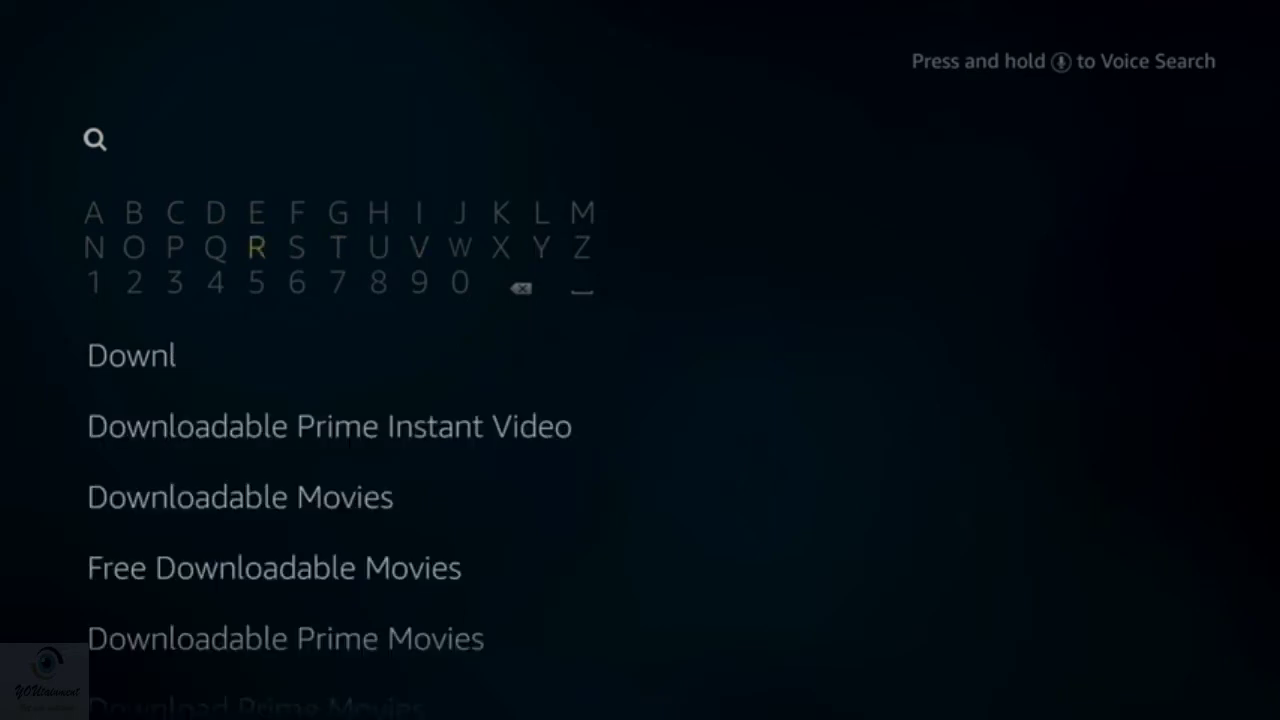
key("Left")
key("Return")
key("Up")
key("Left")
key("Return")
key("Right")
key("Right")
key("Right")
key("Return")
key("Right")
key("Return")
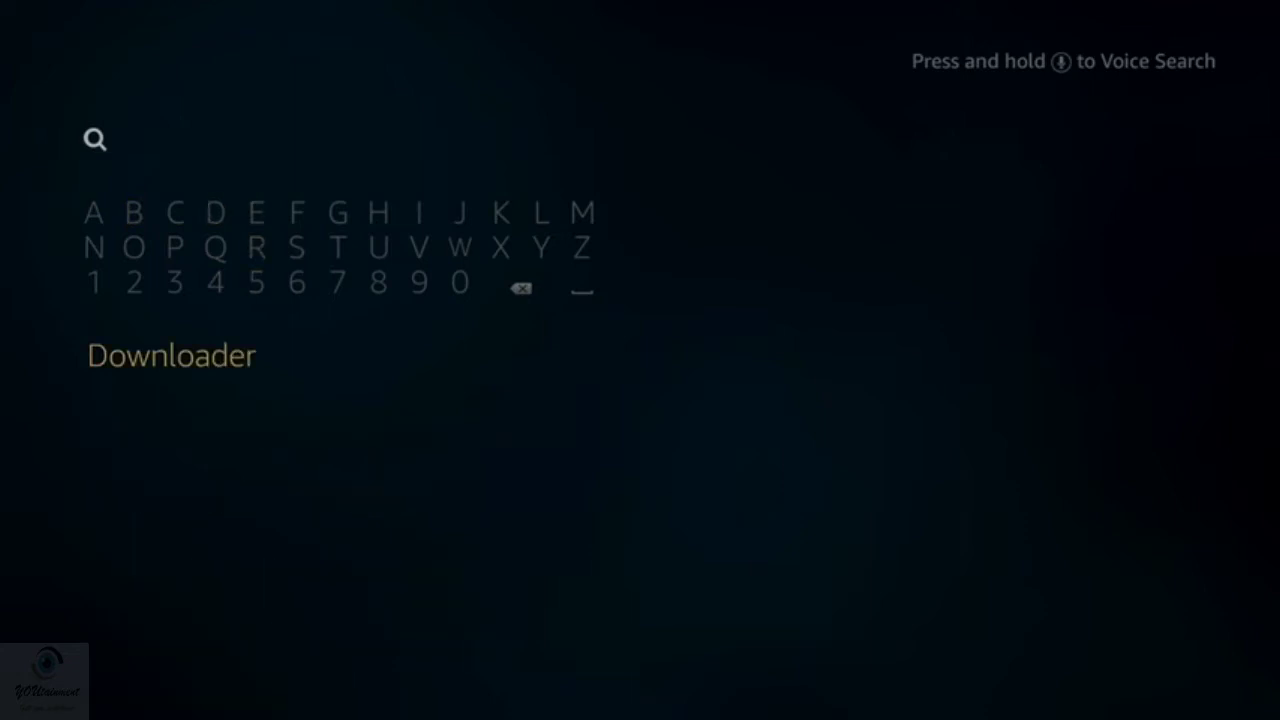
key("Return")
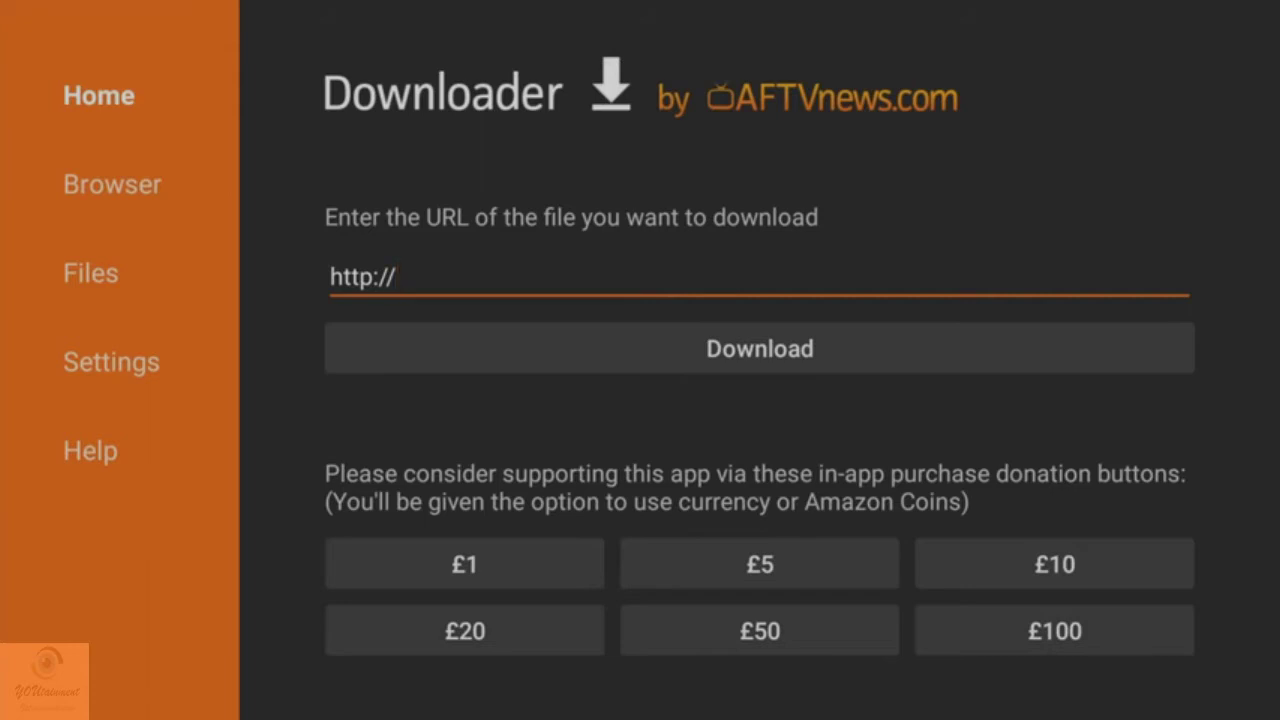
key("Down")
key("Up")
key("Return")
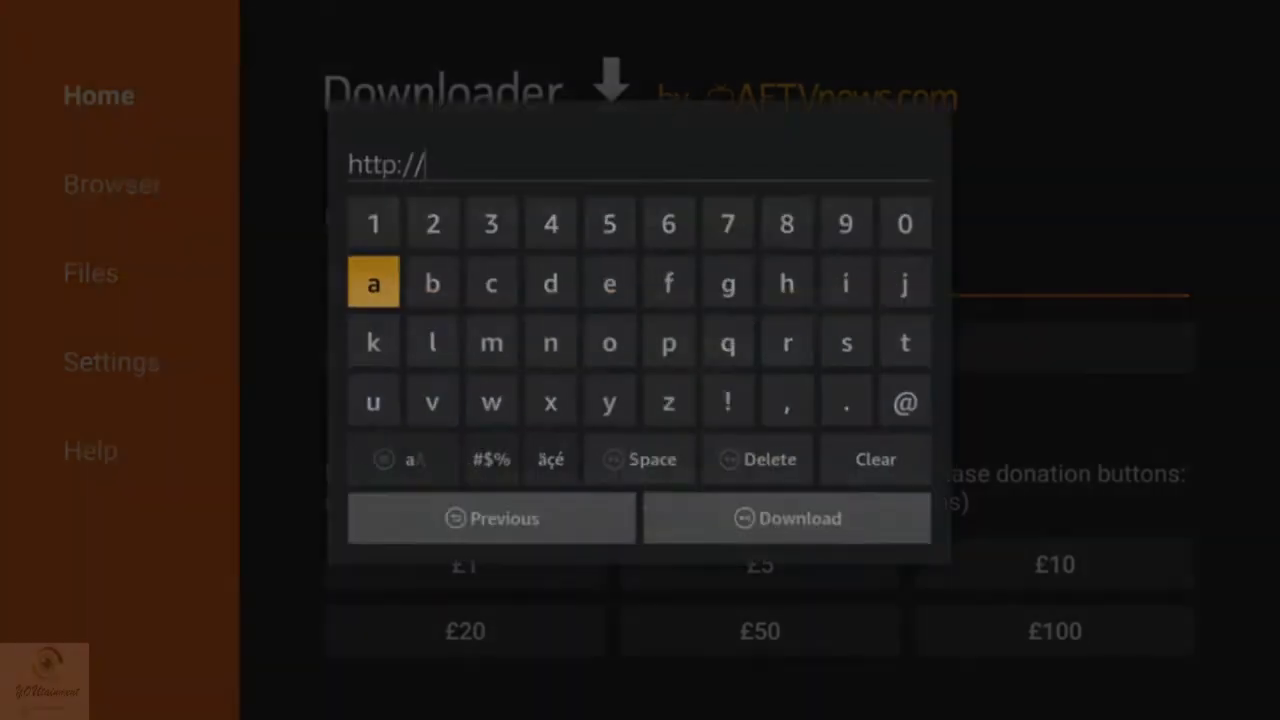
key("Right")
key("Right")
key("Down")
key("Right")
key("Right")
key("Right")
key("Right")
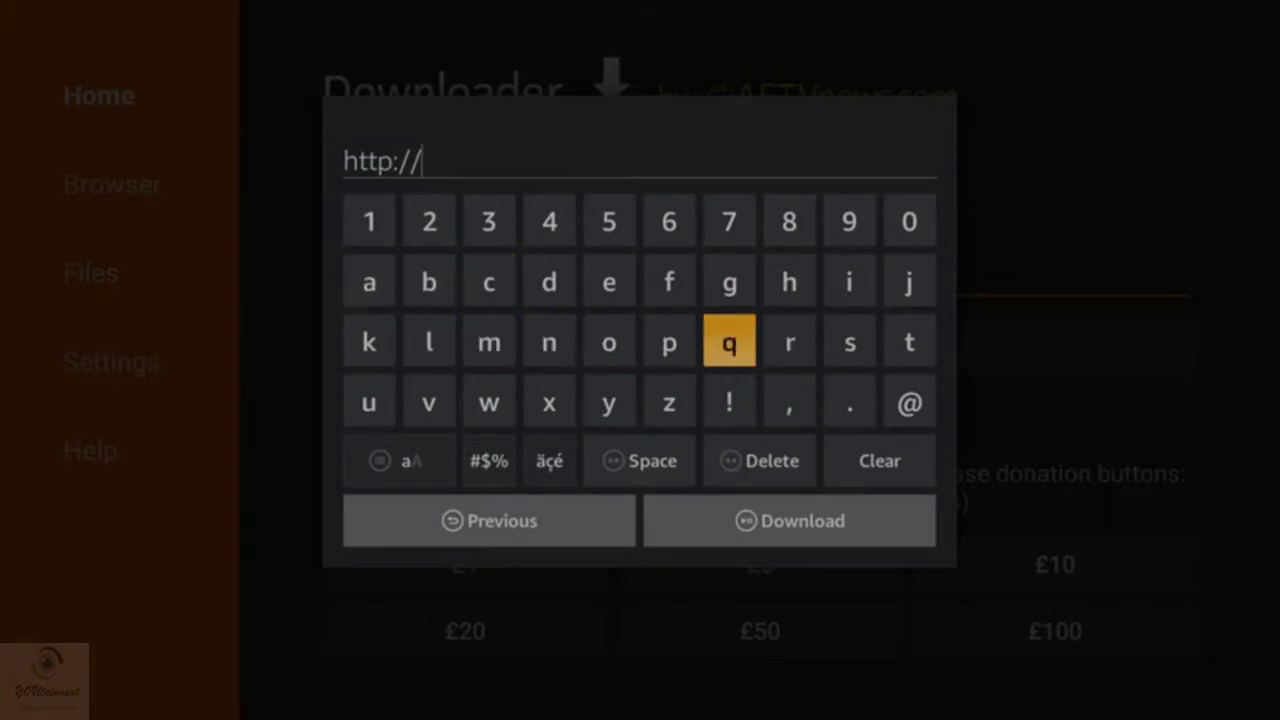
key("Right")
key("Right")
key("Right")
key("Right")
key("Right")
key("Left")
key("Return")
key("Right")
key("Right")
key("Right")
key("Right")
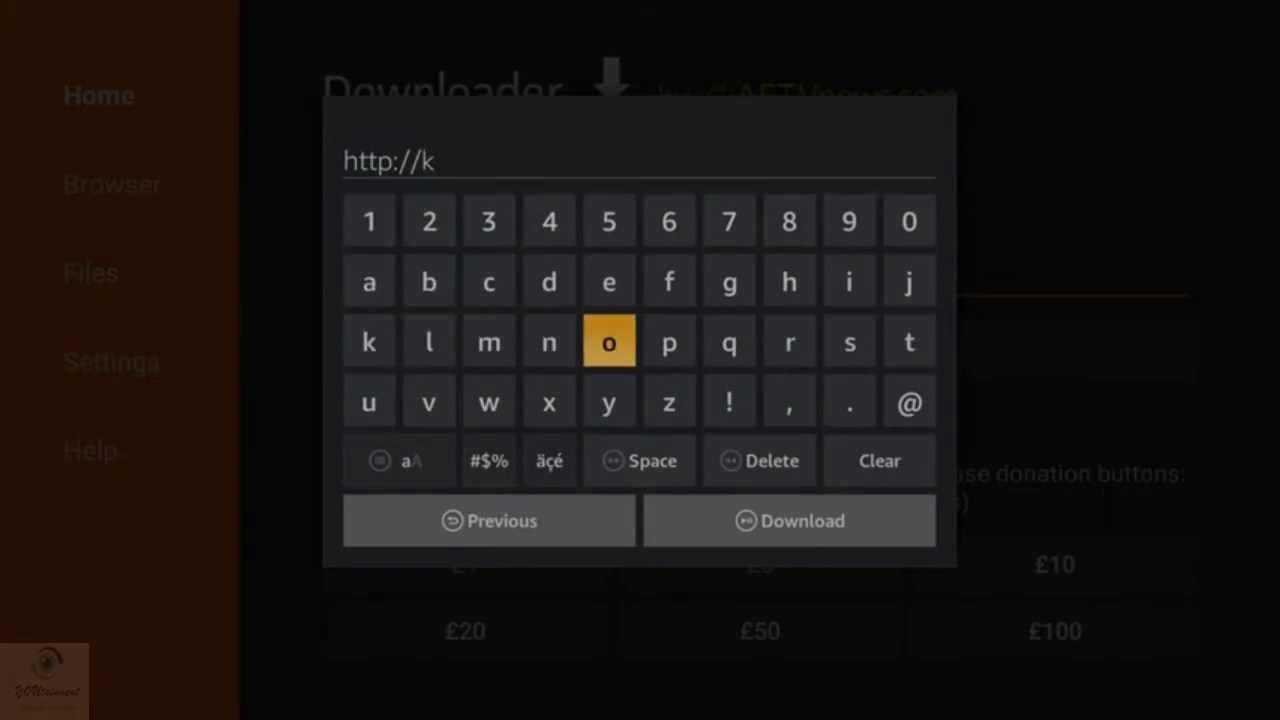
key("Return")
key("Up")
key("Left")
key("Return")
key("Right")
key("Right")
key("Right")
key("Right")
key("Right")
key("Right")
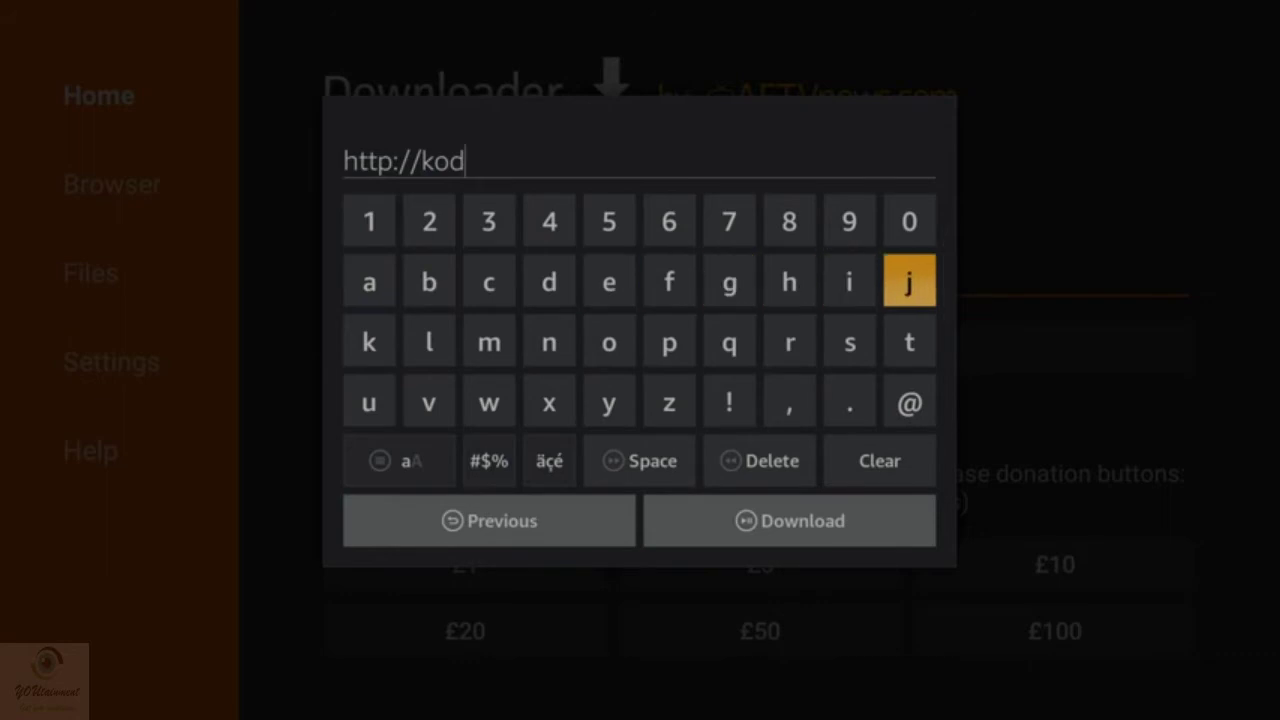
key("Left")
key("Return")
key("Down")
key("Down")
key("Return")
key("Up")
key("Right")
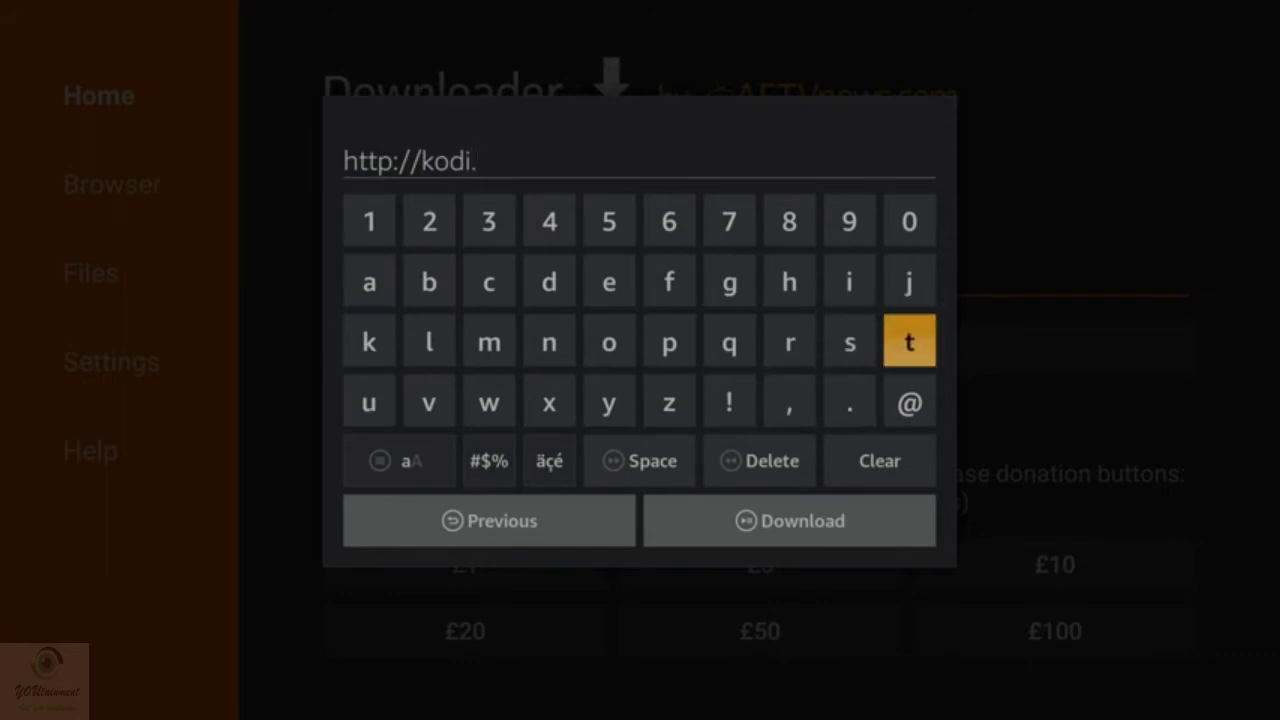
key("Return")
key("Right")
key("Right")
key("Down")
key("Return")
key("Right")
key("Right")
key("Right")
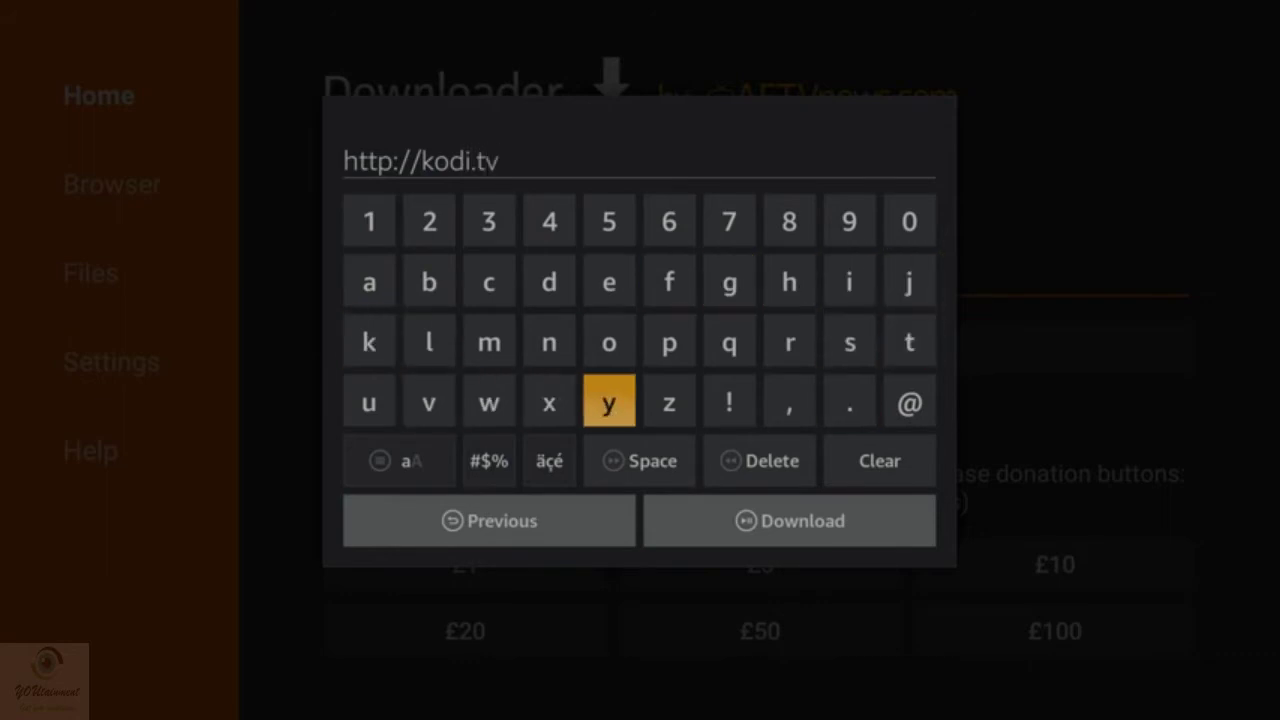
key("Down")
key("Left")
key("Left")
key("Return")
key("Return")
key("Up")
key("Up")
key("Right")
key("Right")
key("Up")
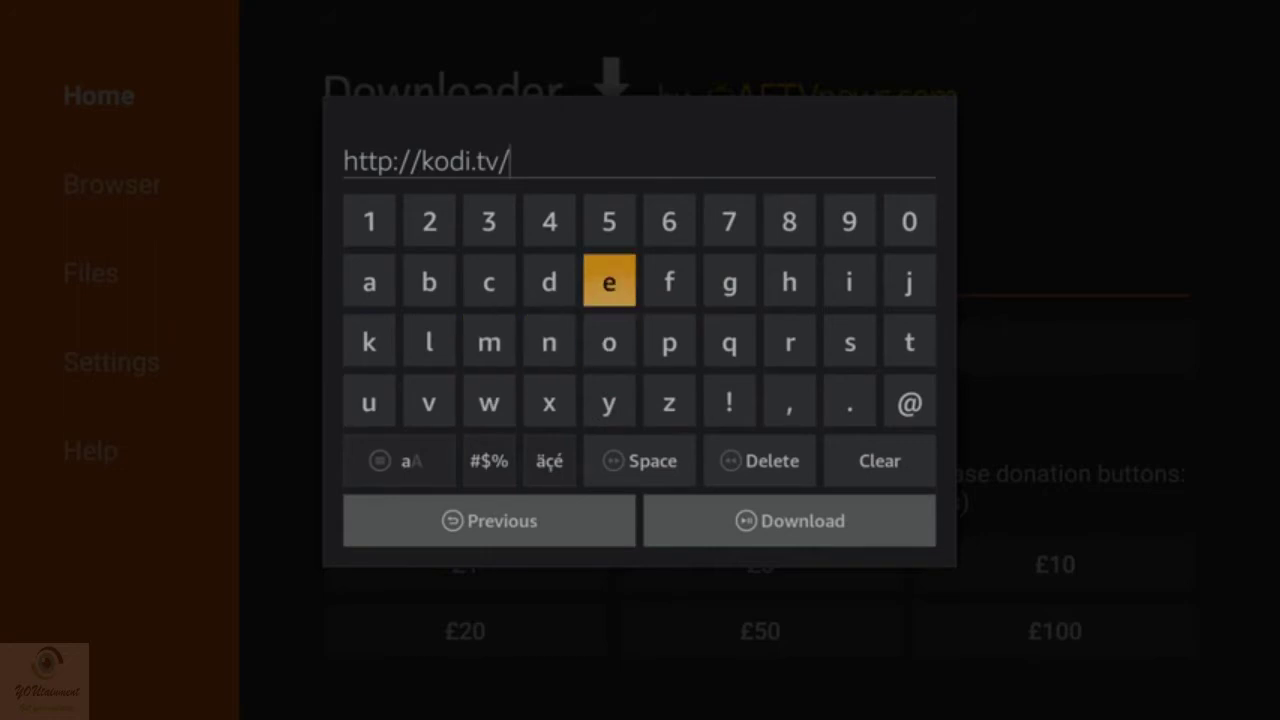
key("Left")
key("Return")
key("Down")
key("Right")
key("Return")
key("Right")
key("Right")
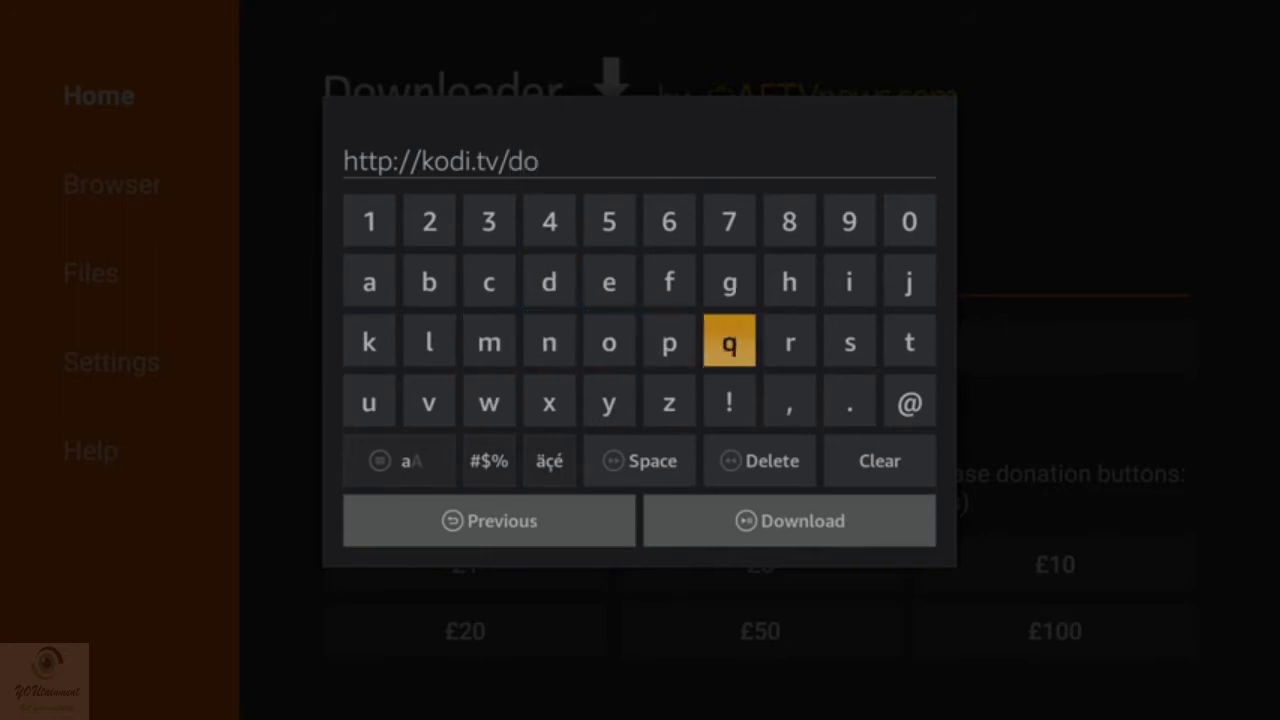
key("Right")
key("Right")
key("Right")
key("Down")
key("Right")
key("Right")
key("Right")
key("Return")
key("Up")
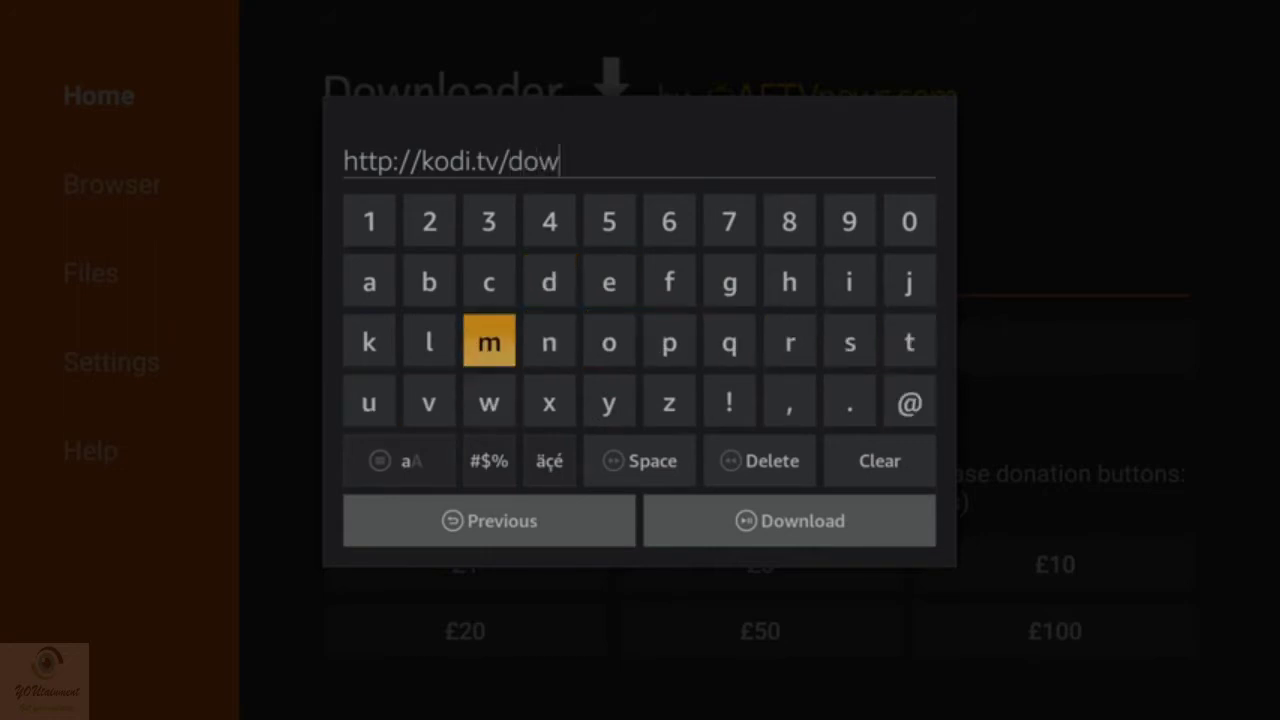
key("Right")
key("Return")
key("Right")
key("Right")
key("Right")
key("Left")
key("Left")
key("Left")
key("Left")
key("Left")
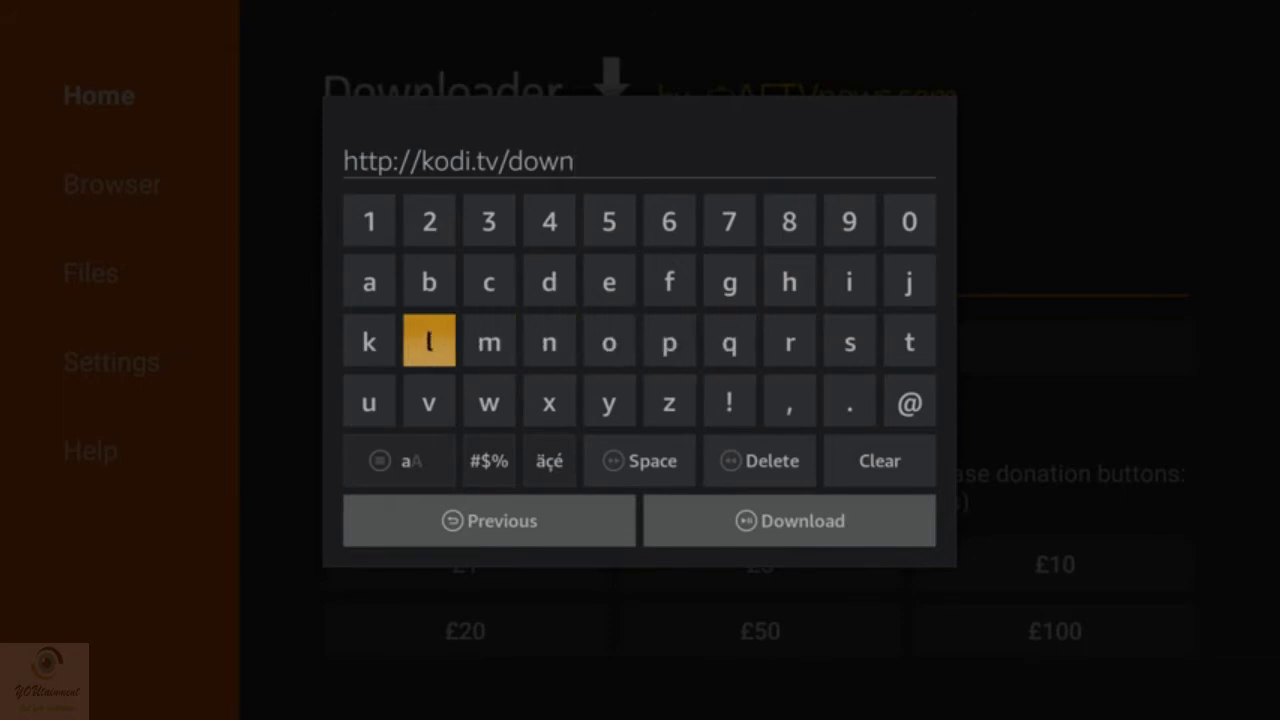
key("Return")
key("Right")
key("Down")
key("Right")
type("oad")
key("Down")
key("Down")
key("Right")
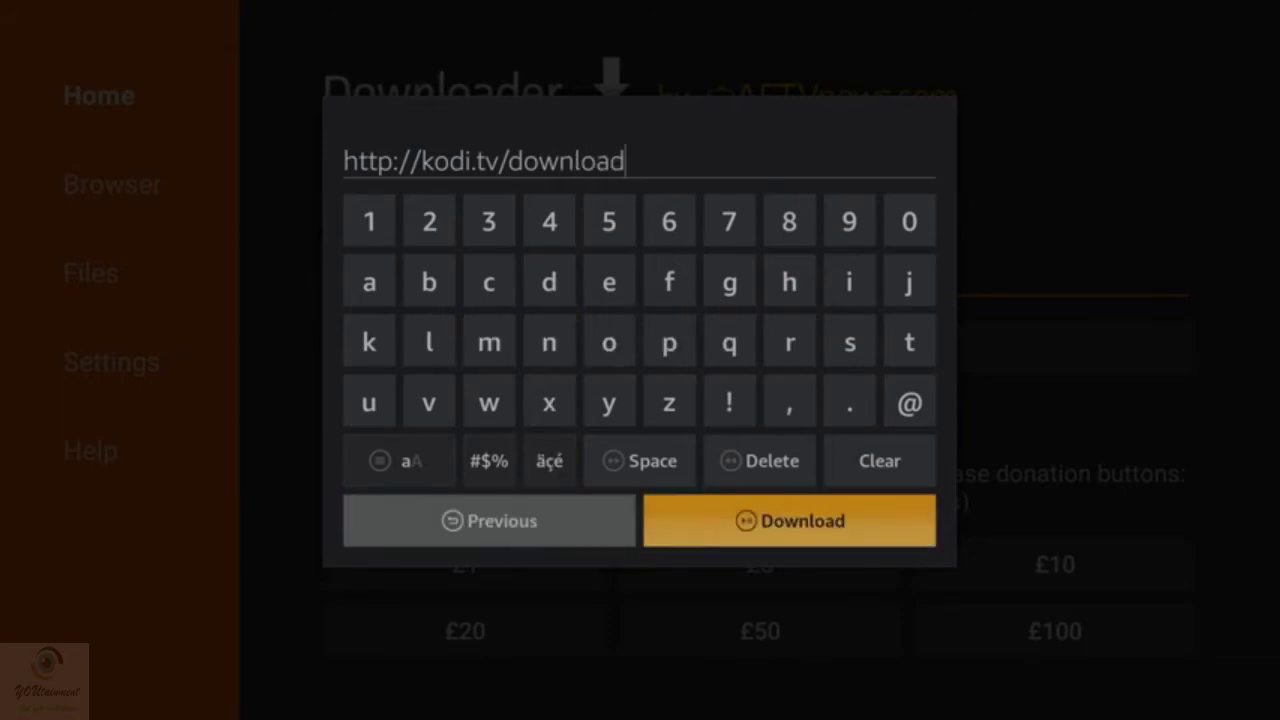
key("Return")
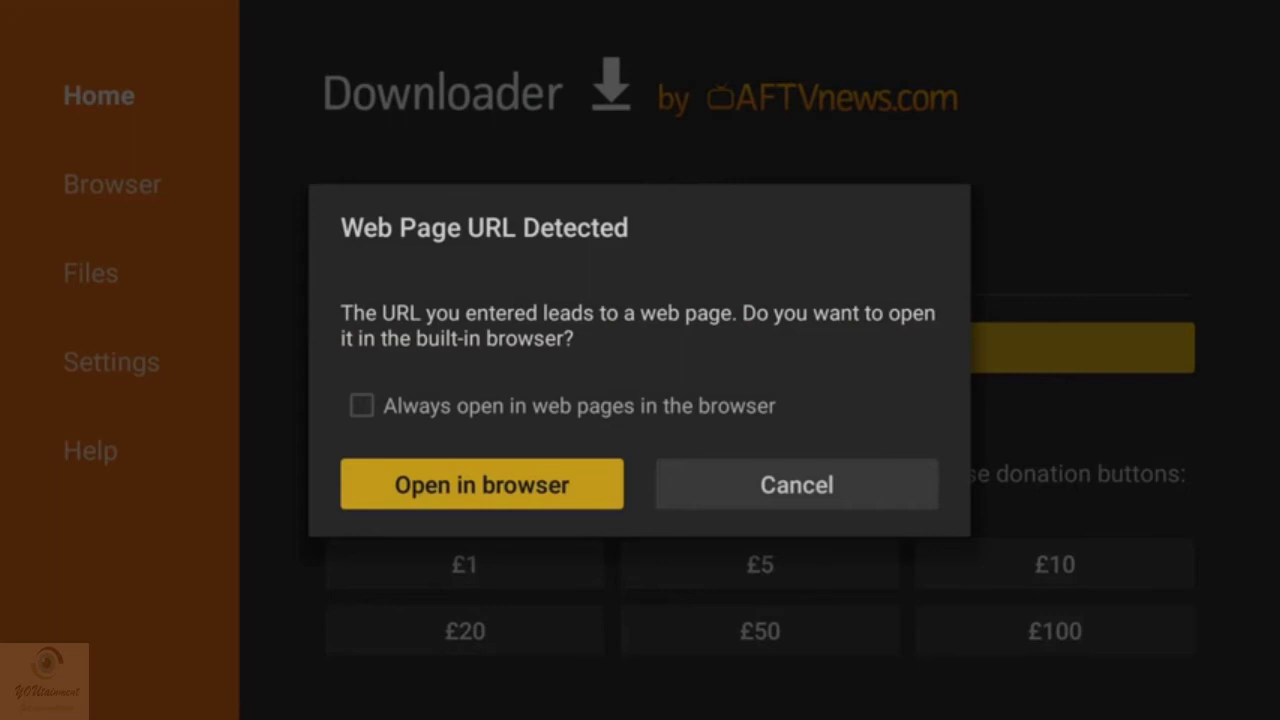
Open kodi.tv/download in the built-in browser and scroll to the Windows, Linux, OSX, Android icons
key("Right")
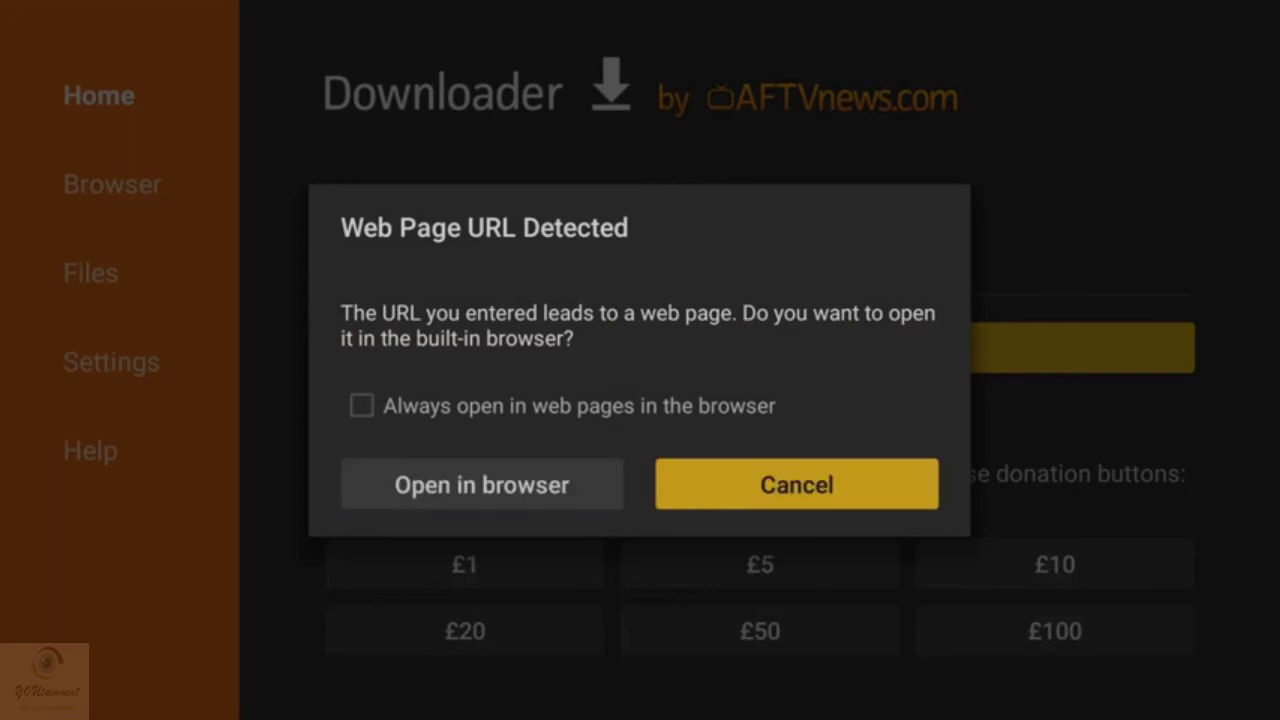
key("Left")
key("Return")
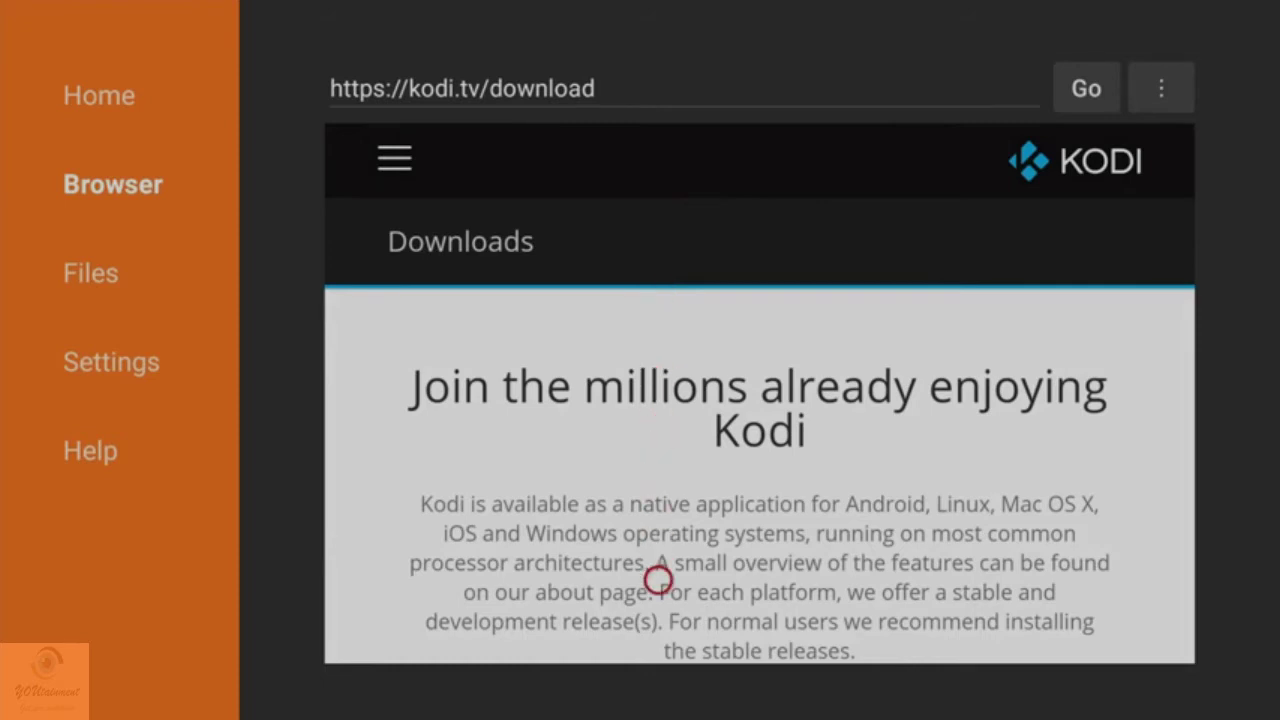
scroll(891, 580, "down", 10)
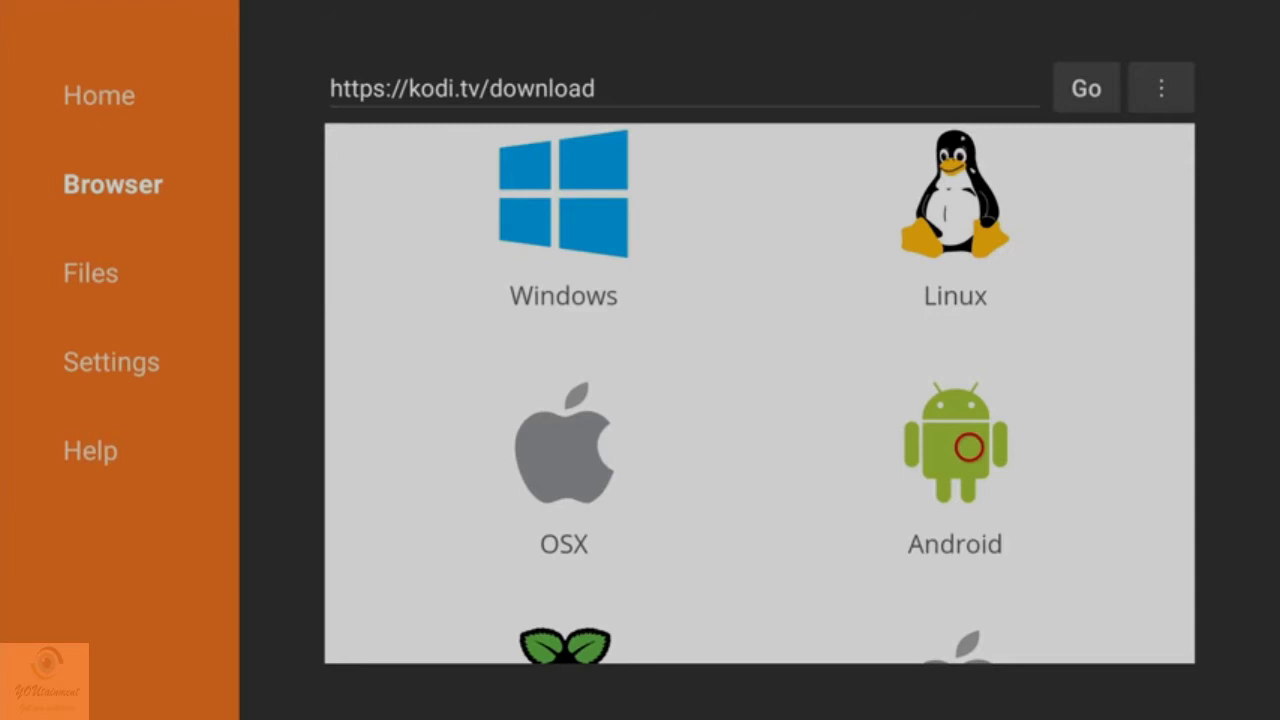
Pick Android, then download the Kodi v17 Krypton ARMV7A (32BIT) release (87.3 MB)
left_click(968, 448)
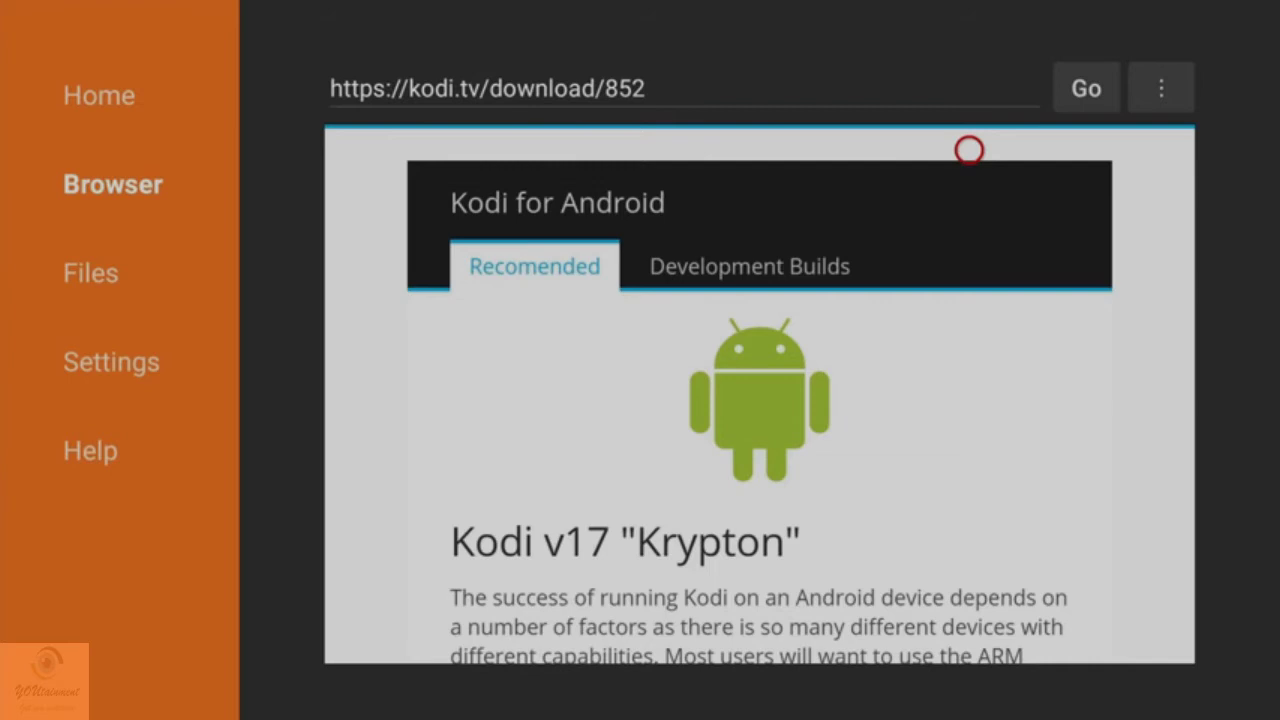
scroll(968, 637, "down", 10)
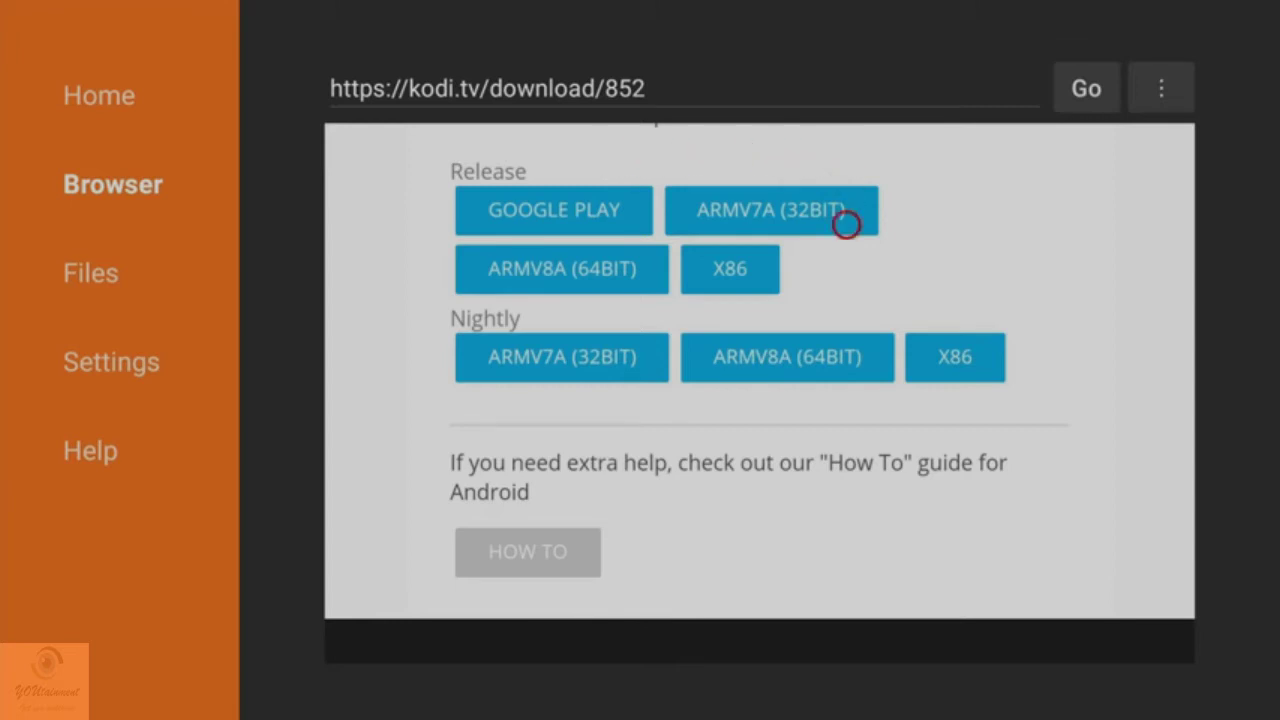
scroll(800, 189, "up", 2)
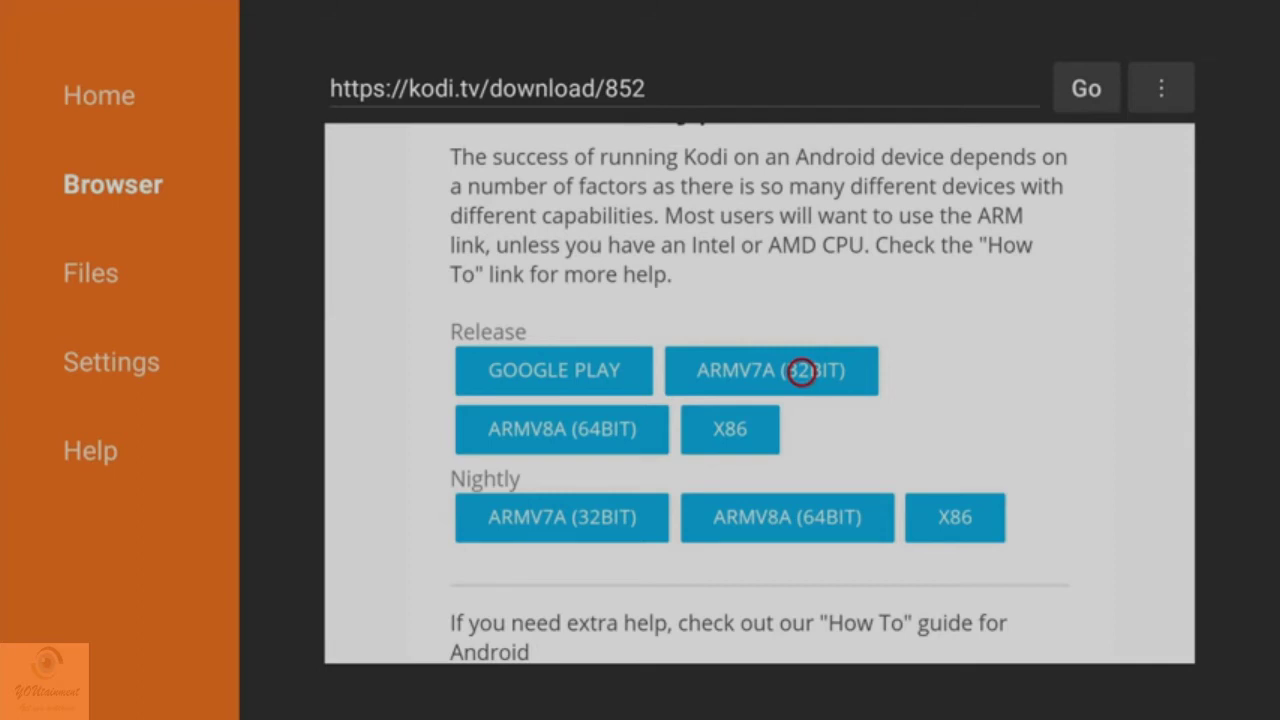
left_click(801, 372)
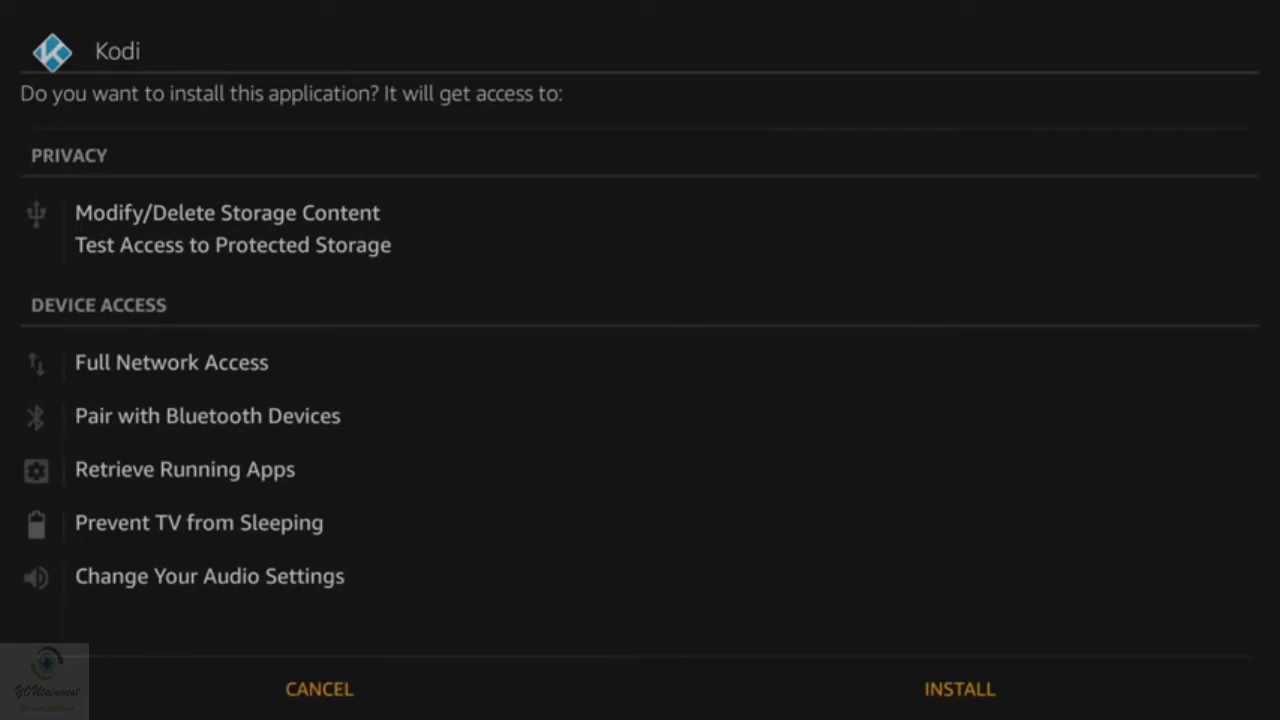
Confirm the Kodi install and launch Kodi v17.1 Krypton once it finishes
key("Down")
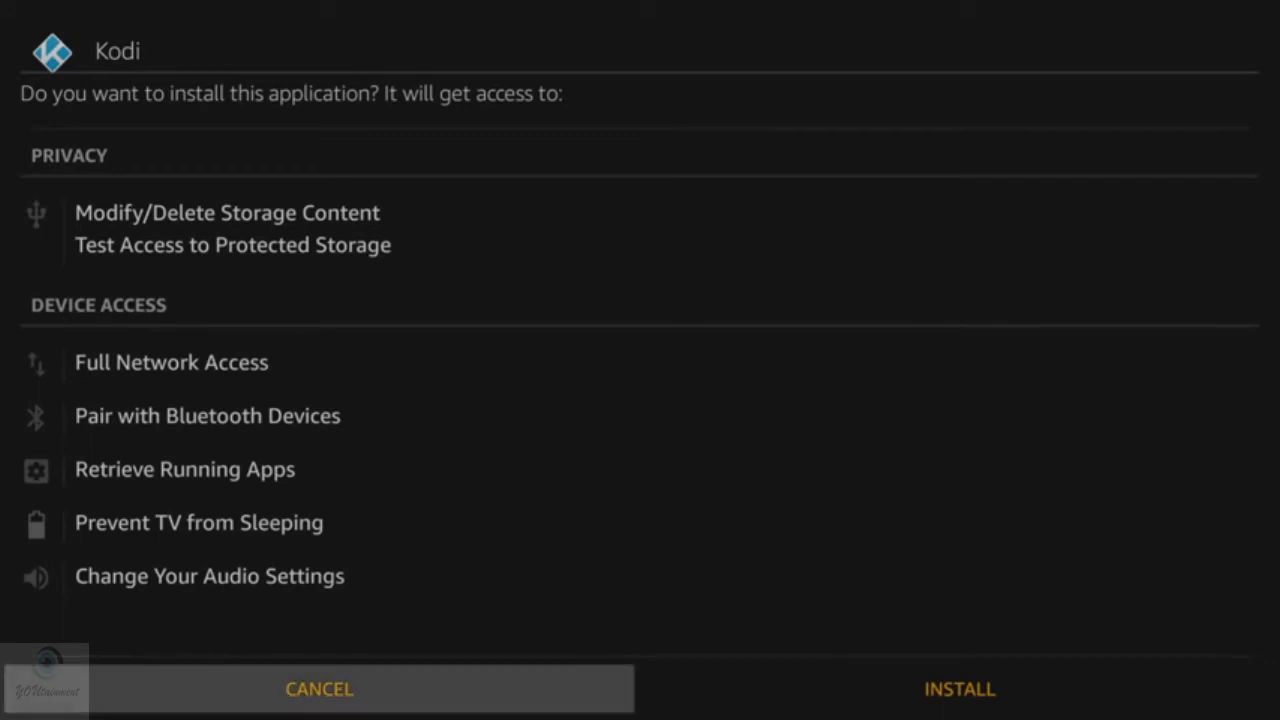
key("Right")
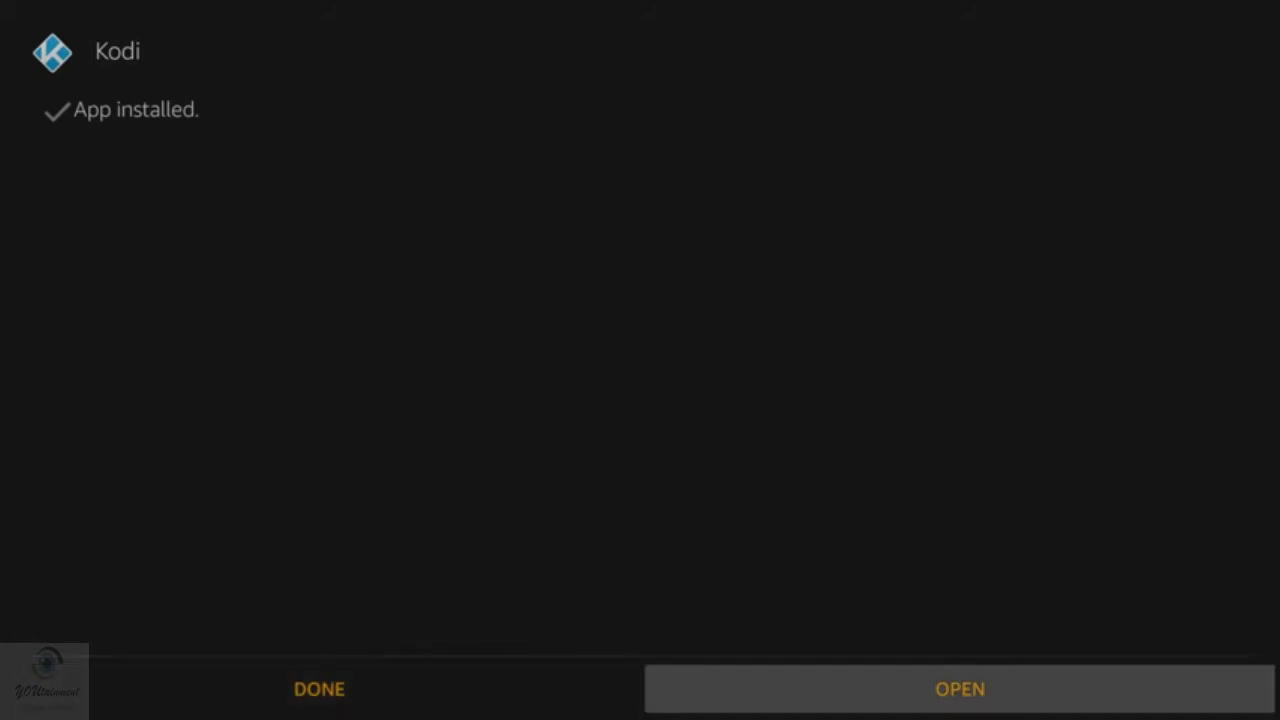
key("Return")
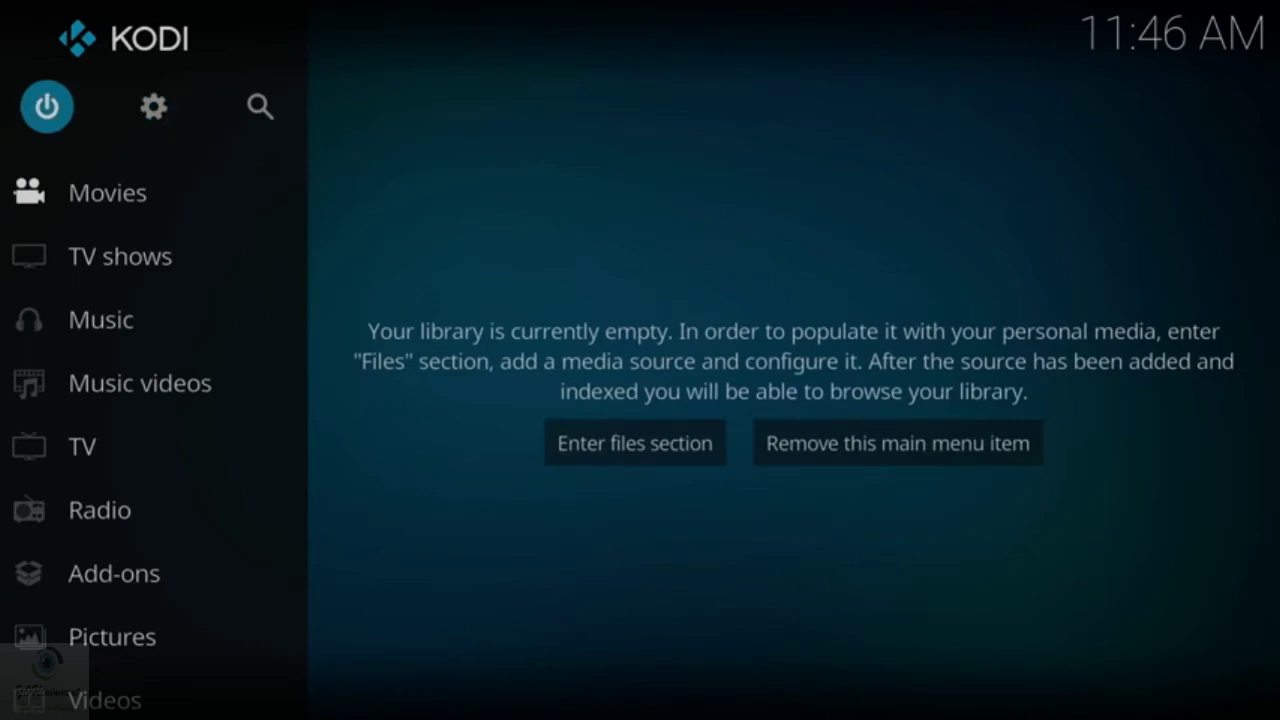
Exit Kodi through its power menu, returning to Downloader's Home page
key("Return")
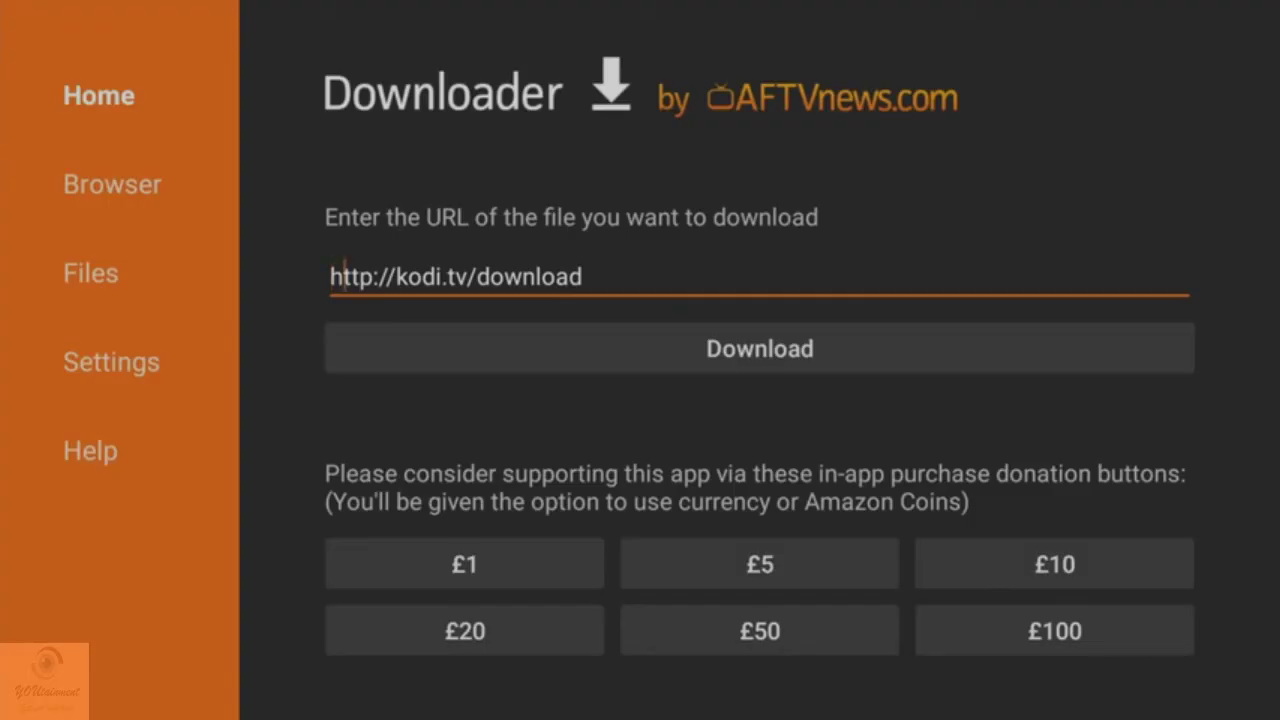
key("Right")
key("Right")
key("Right")
key("Right")
key("Right")
key("Right")
key("Right")
key("Right")
key("Right")
key("Right")
key("Right")
key("Right")
key("Right")
key("Right")
key("Right")
key("Right")
key("Right")
key("Right")
key("Right")
key("Right")
key("Down")
key("Up")
key("Down")
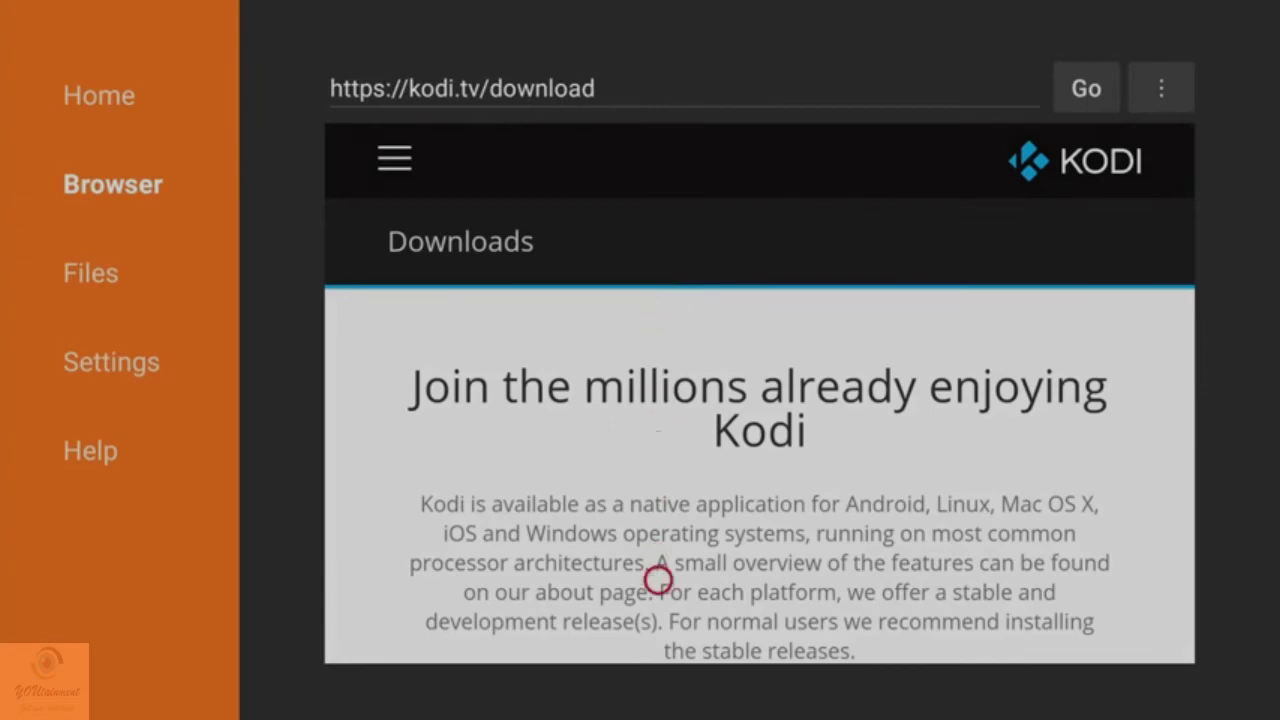
Scroll down to Older Releases and open the mirrors.kodi.tv/releases listing
scroll(658, 634, "down", 8)
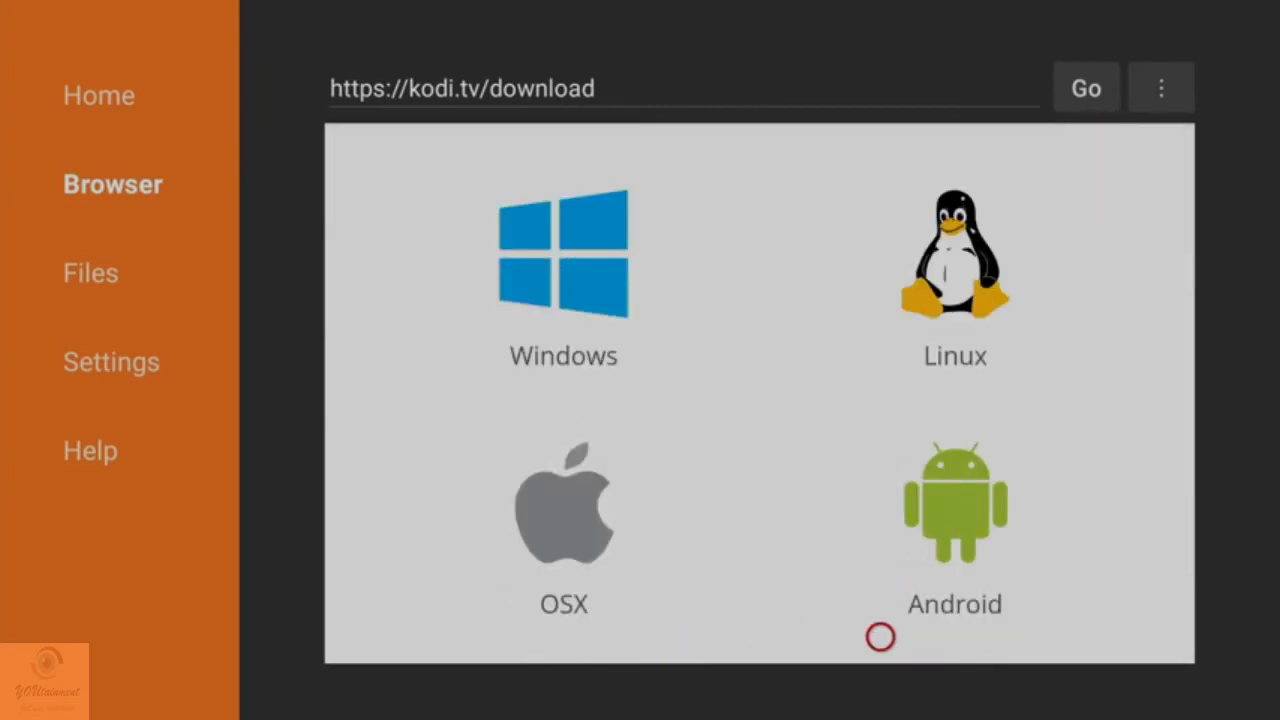
scroll(969, 637, "down", 5)
scroll(969, 637, "down", 5)
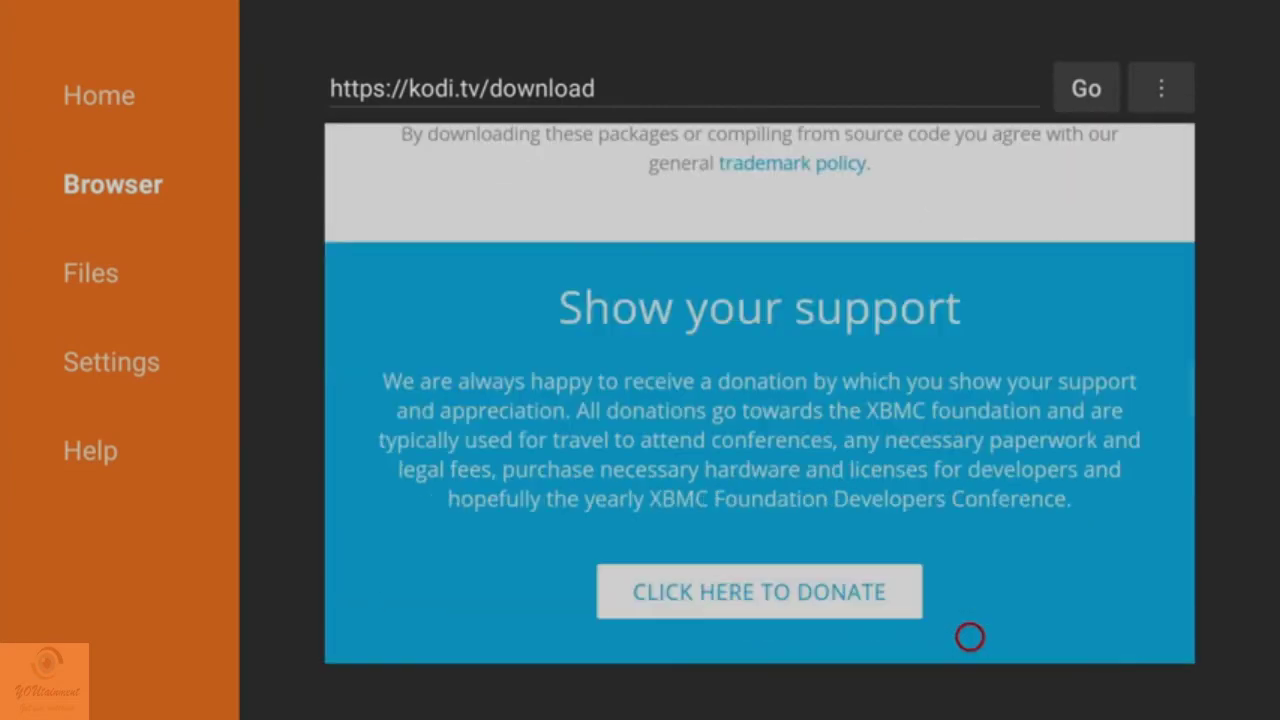
scroll(969, 637, "down", 8)
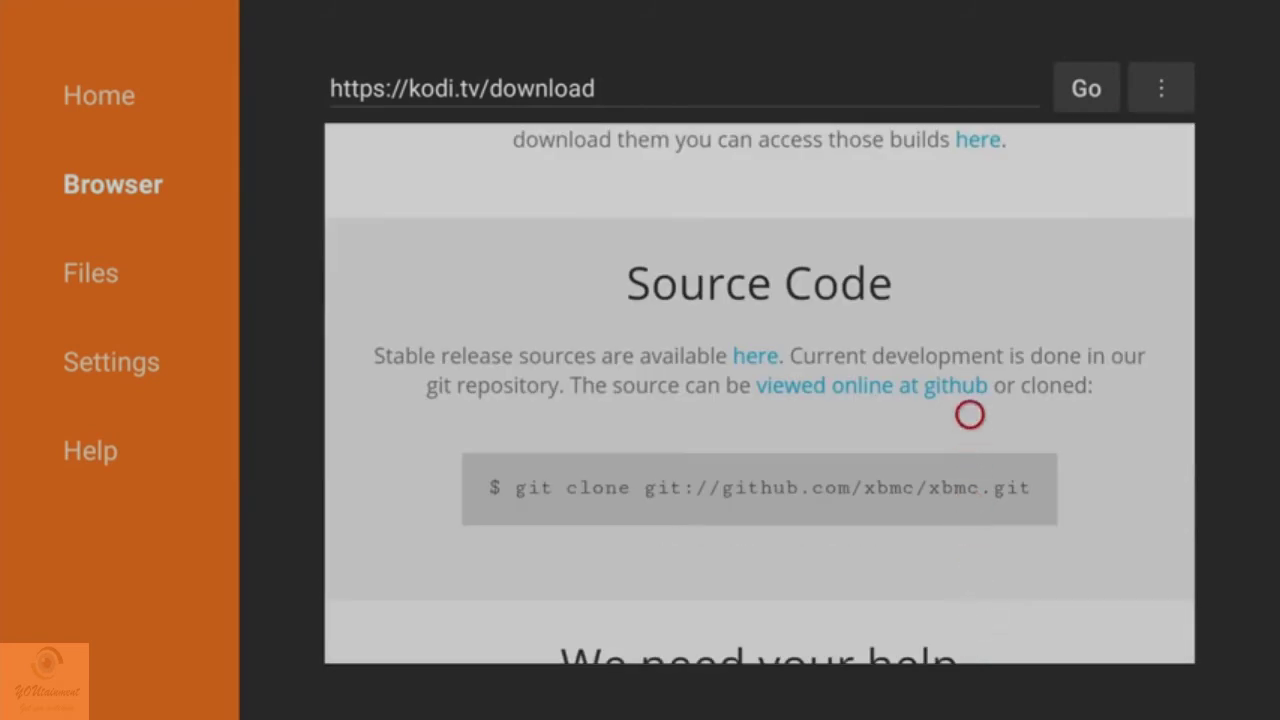
scroll(969, 150, "up", 4)
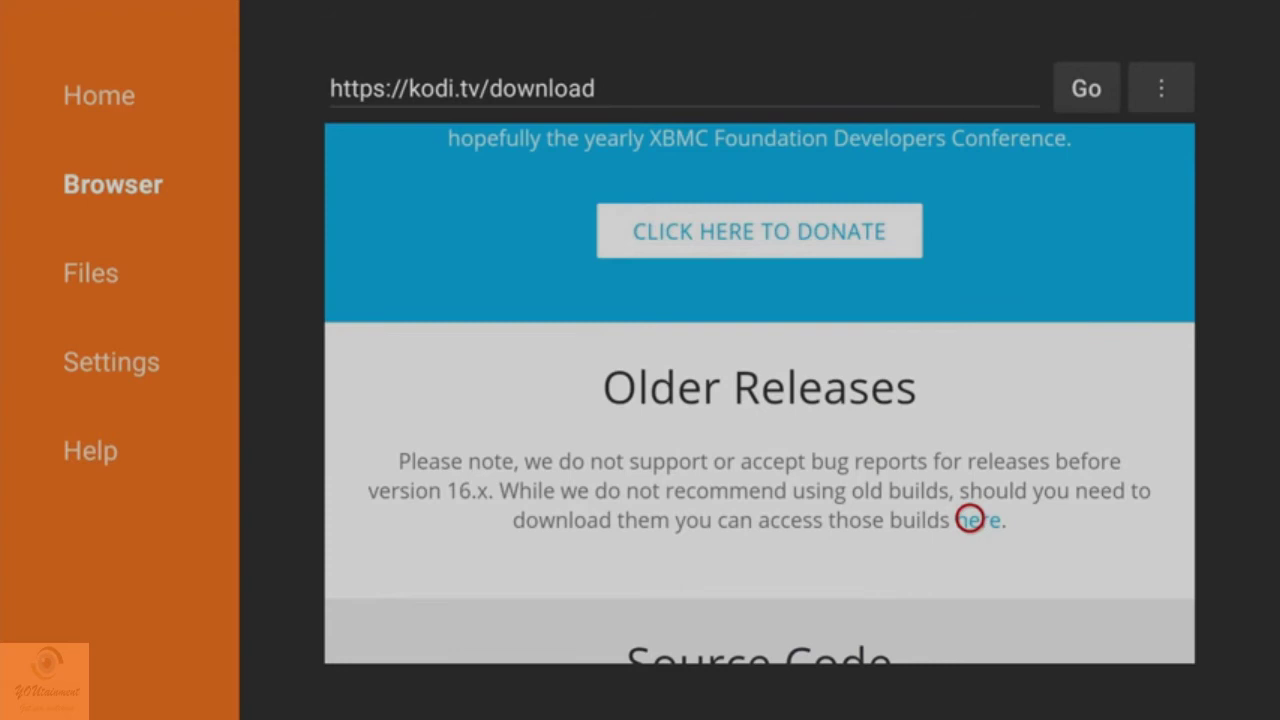
left_click(969, 519)
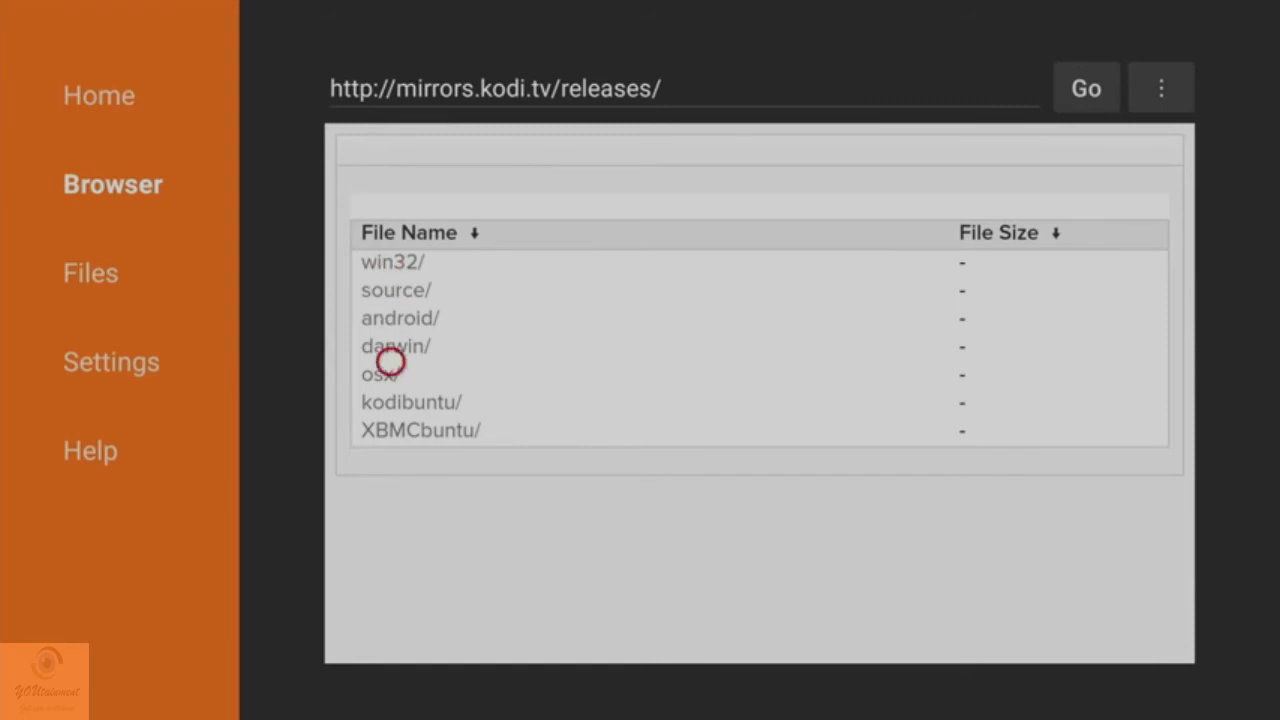
Browse the mirror's android/arm/old/ folder and scroll to the kodi-16.1-Jarvis-armeabi-v7a.apk entry
left_click(390, 318)
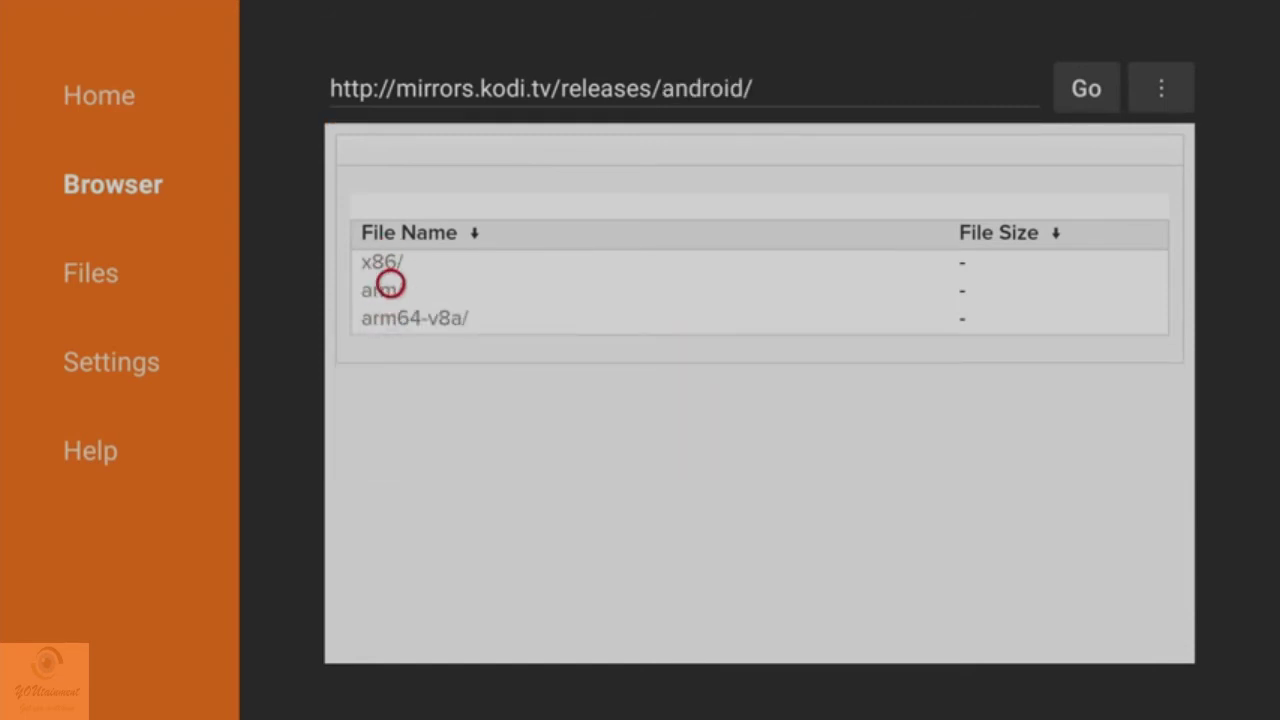
left_click(390, 286)
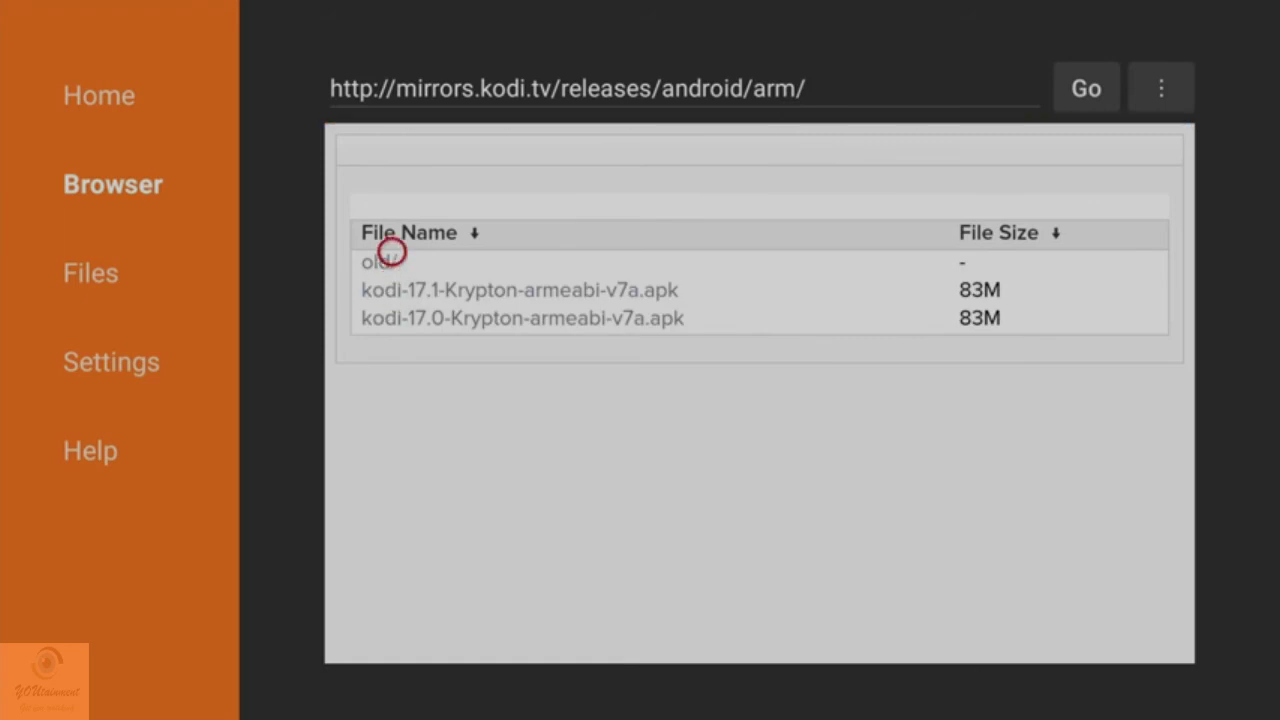
left_click(390, 262)
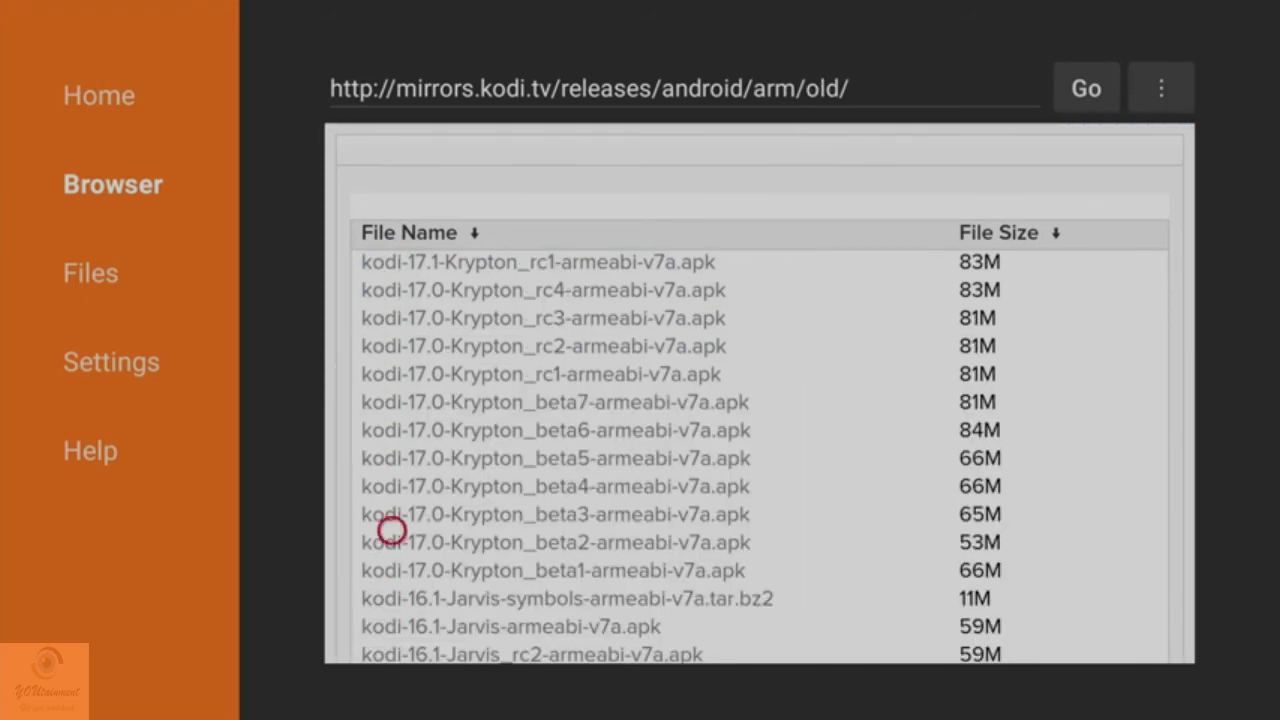
scroll(391, 629, "down", 3)
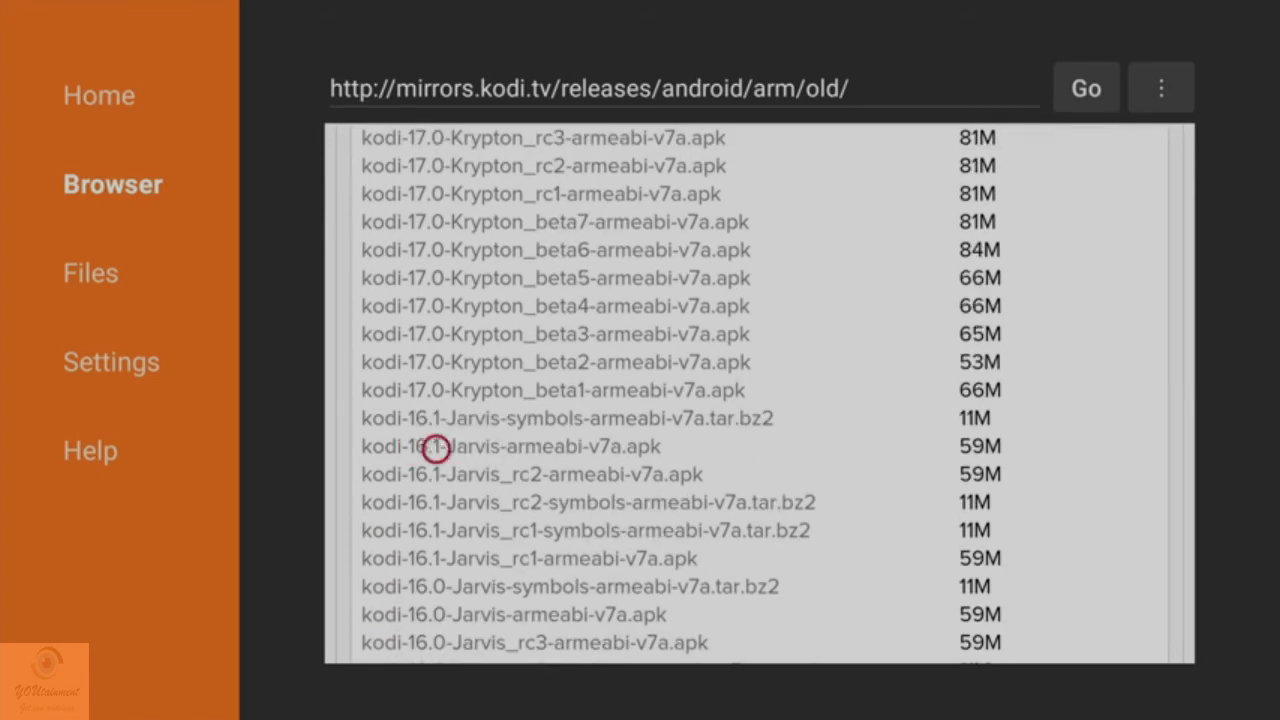